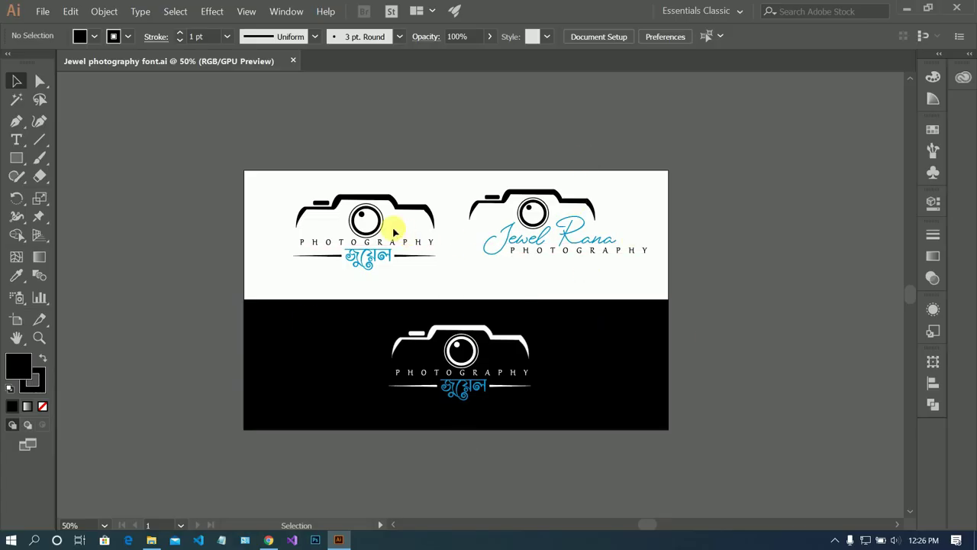
Review the finished camera logo artboard, then start a new document with Ctrl+N.
left_click(576, 225)
left_click(415, 222)
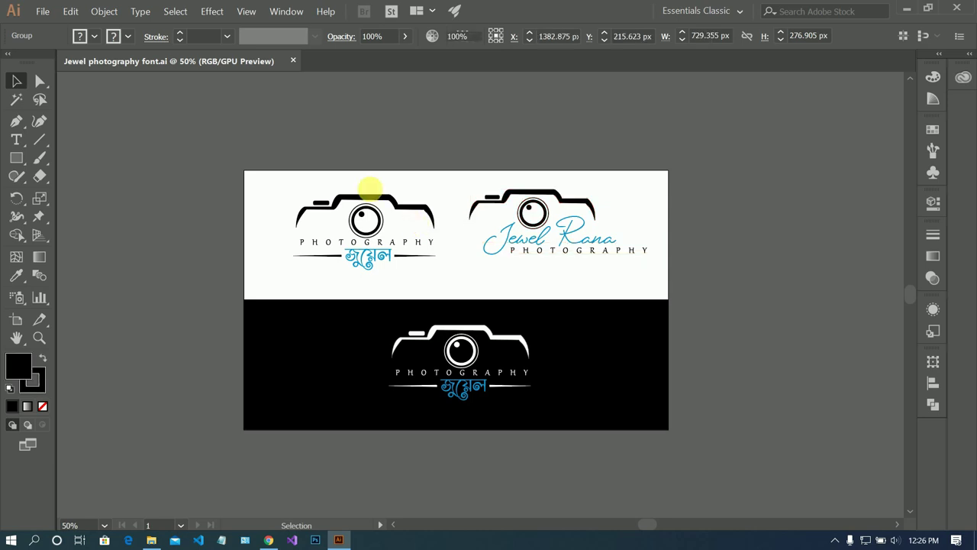
left_click(45, 15)
left_click(45, 16)
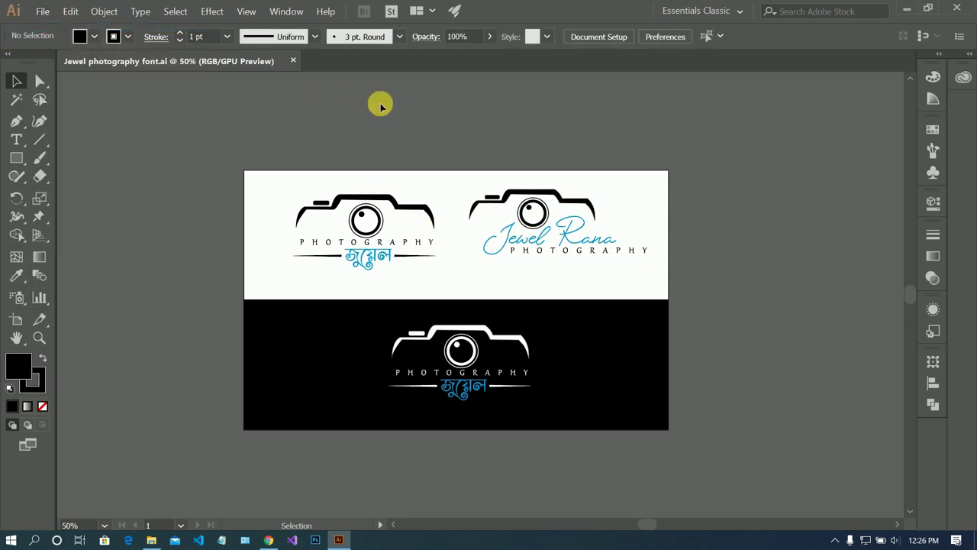
key("ctrl+n")
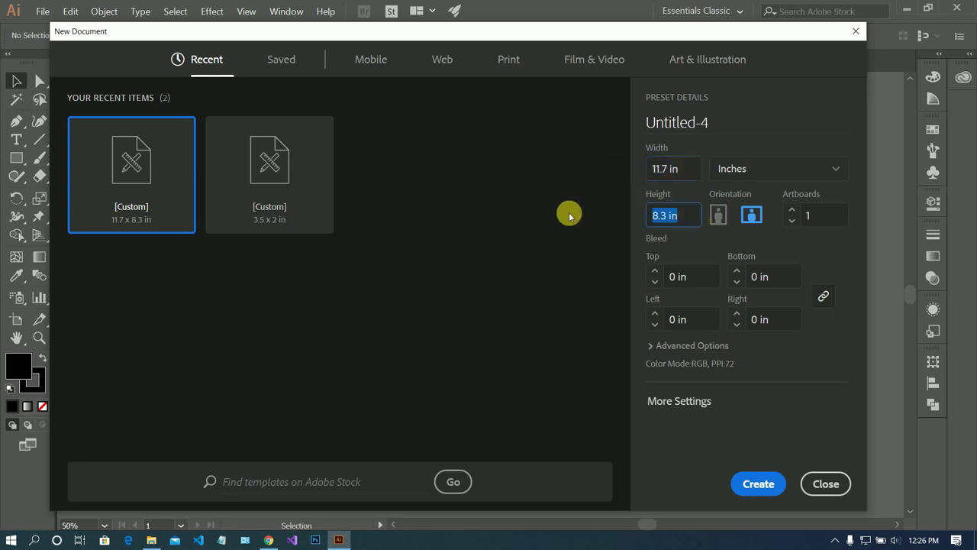
Create the blank 11.7 × 8.3 in landscape document Untitled-4.
left_click(758, 483)
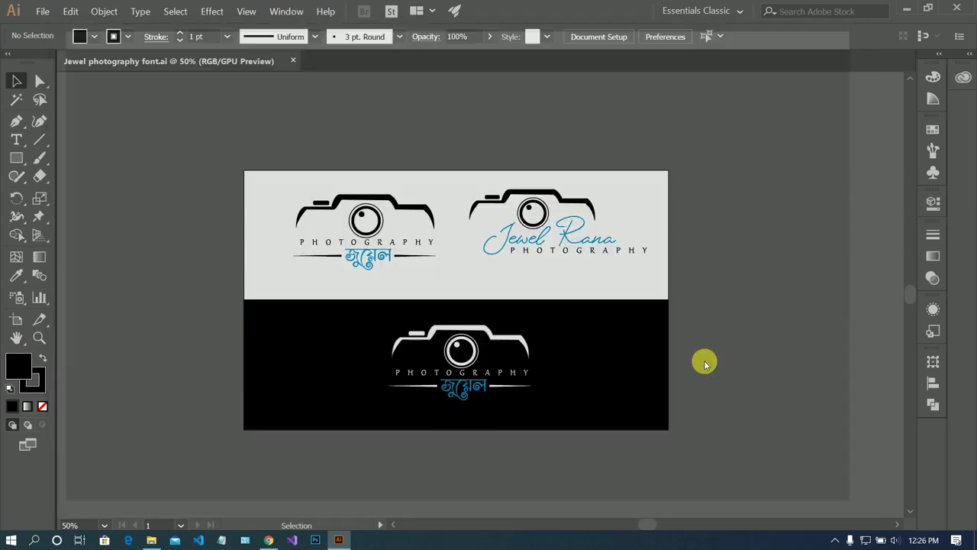
scroll(336, 336, "up", 1)
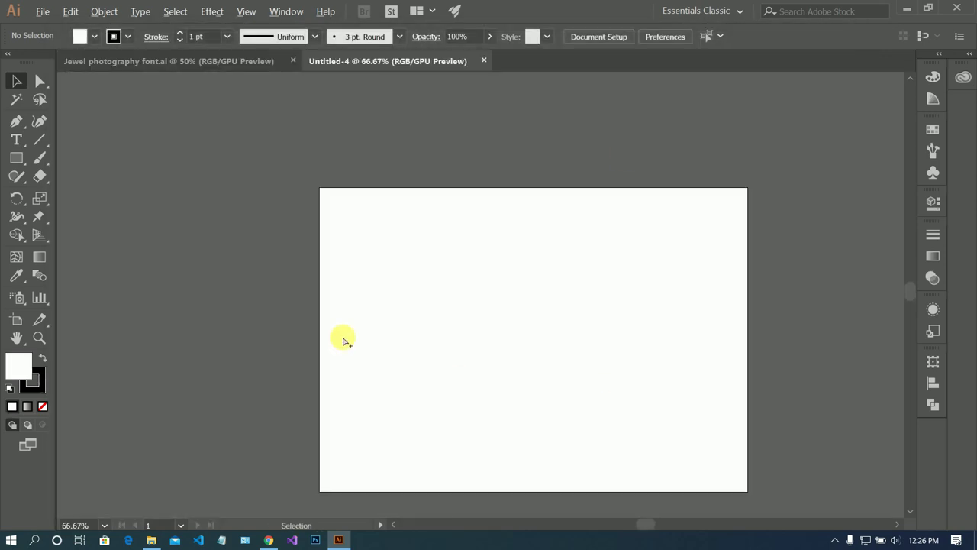
scroll(414, 242, "down", 2)
scroll(382, 259, "down", 1)
scroll(449, 269, "up", 1)
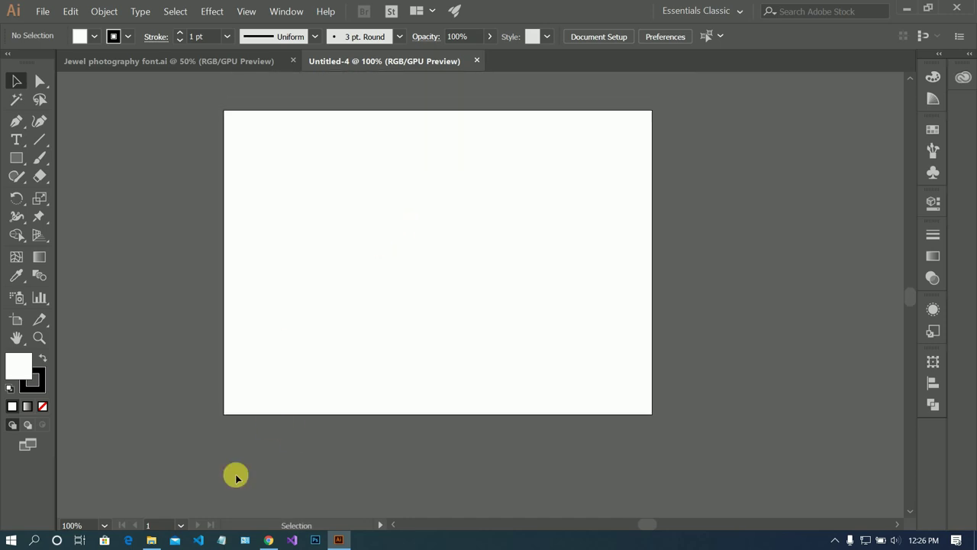
Drag Jewel photography font.jpg from the project folder into Untitled-4.
left_click(151, 540)
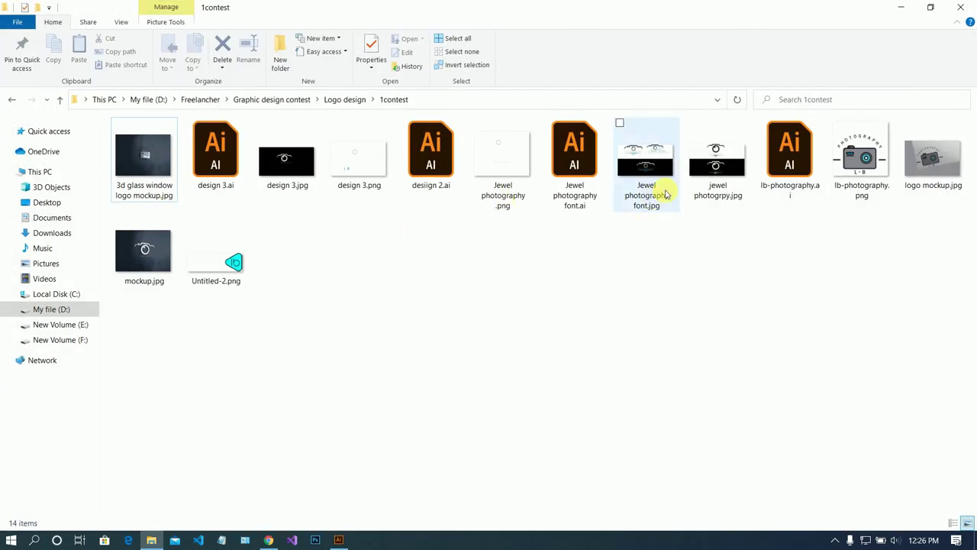
left_click_drag(646, 168, 346, 543)
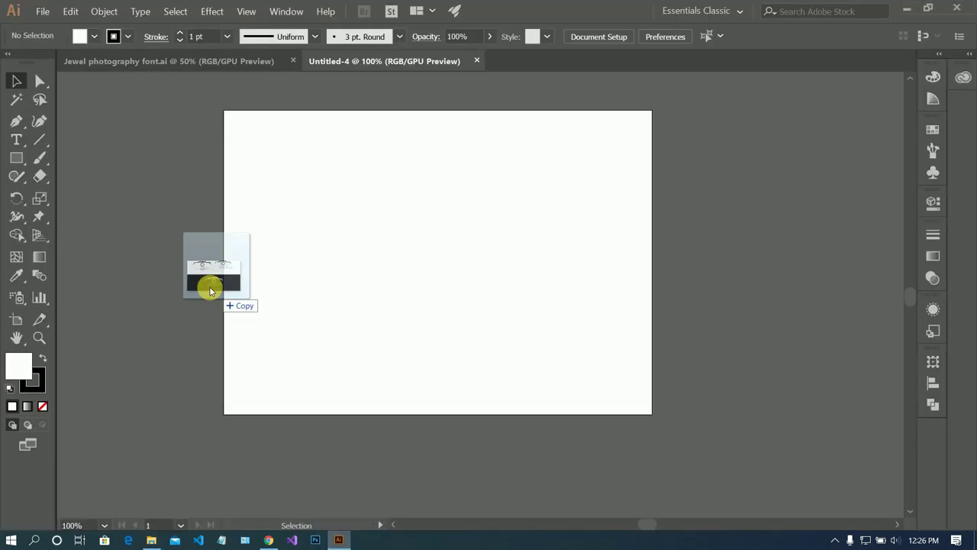
left_click_drag(346, 542, 400, 314)
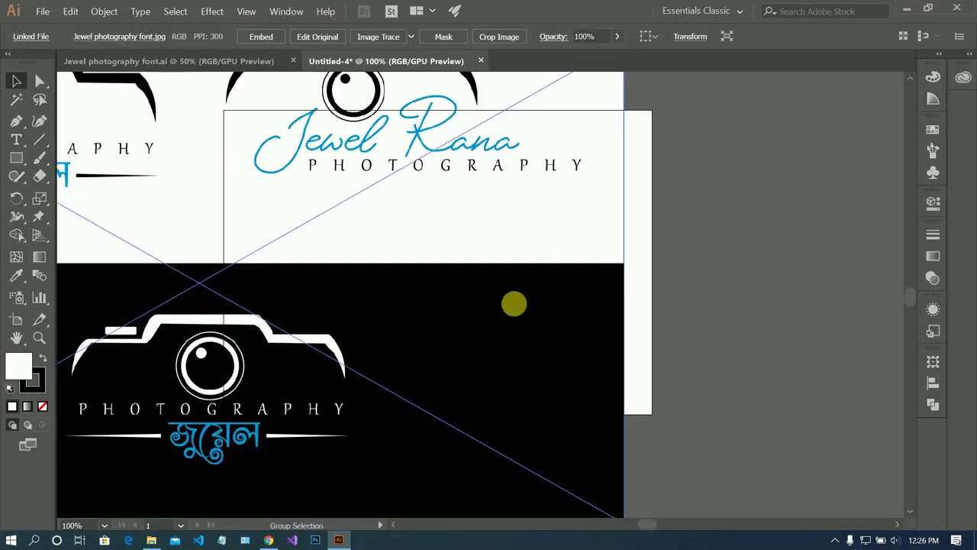
Move the placed JPG off the artboard and cut it out of the document.
key("ctrl+minus")
left_click_drag(649, 278, 801, 264)
left_click_drag(584, 214, 278, 221)
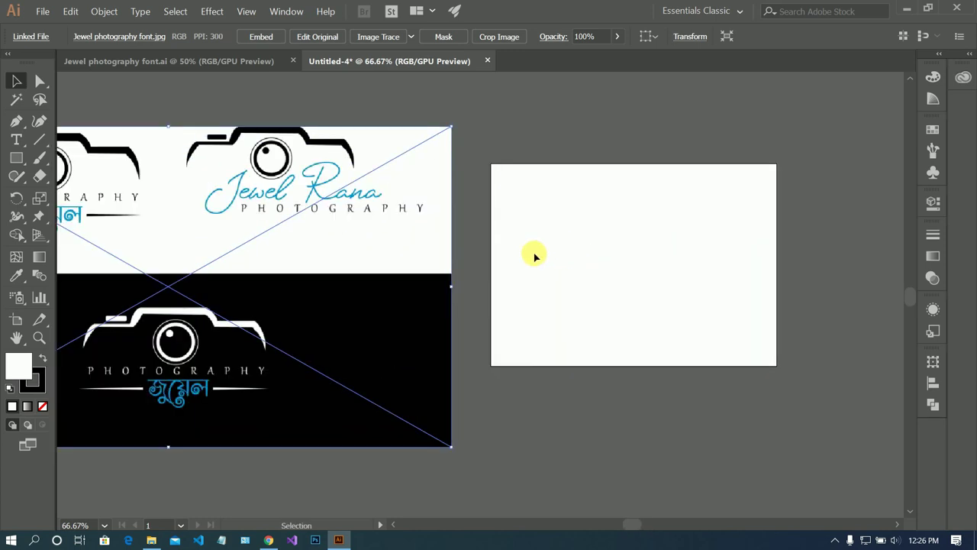
left_click(594, 275)
scroll(565, 290, "left", 3)
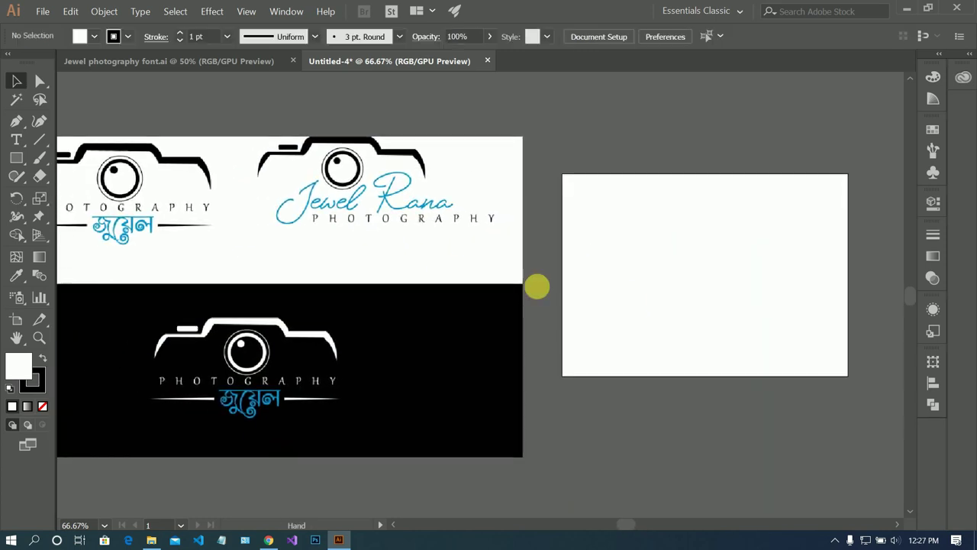
left_click(437, 260)
key("ctrl+x")
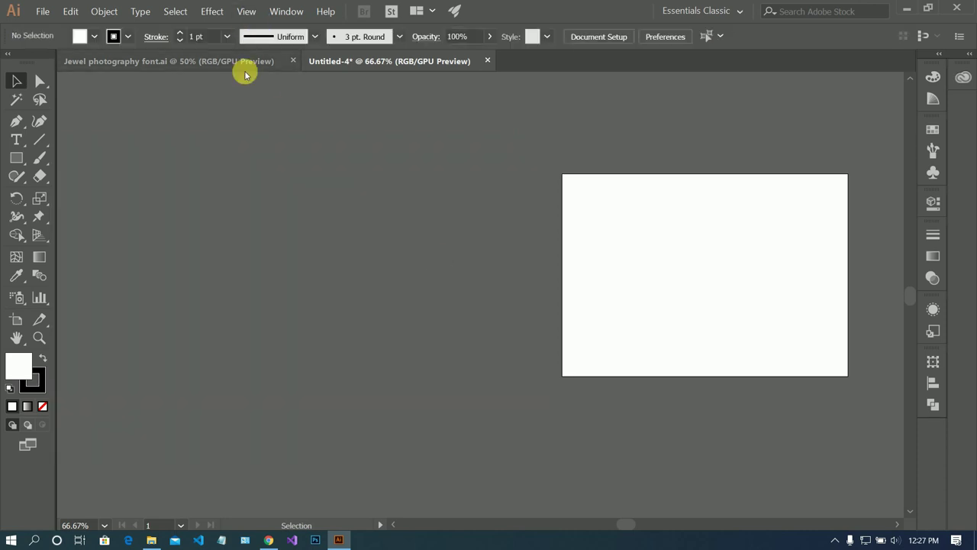
Copy all artwork from Jewel photography font.ai into Untitled-4 beside the blank artboard.
left_click(259, 68)
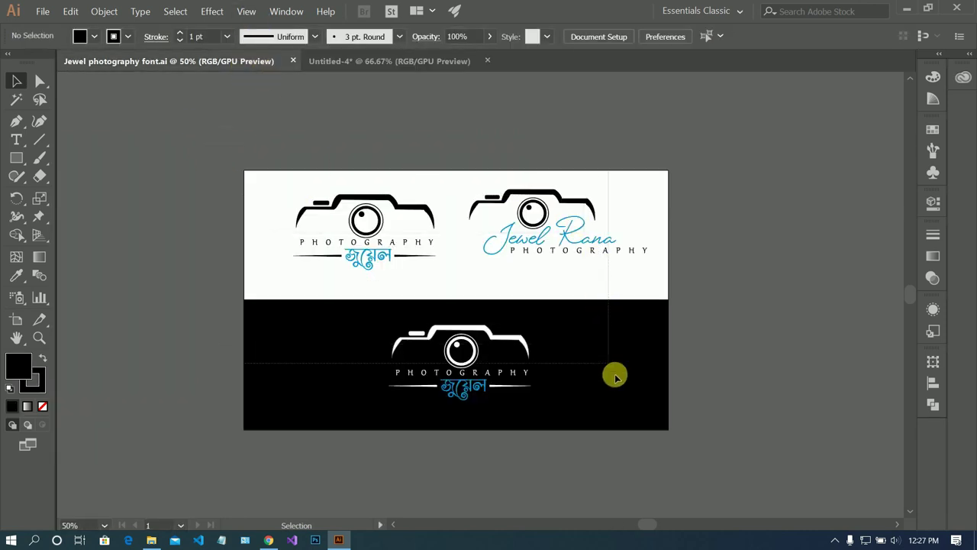
key("ctrl+a")
mouse_move(491, 176)
left_mouse_down()
mouse_move(365, 208)
mouse_move(392, 214)
left_mouse_up()
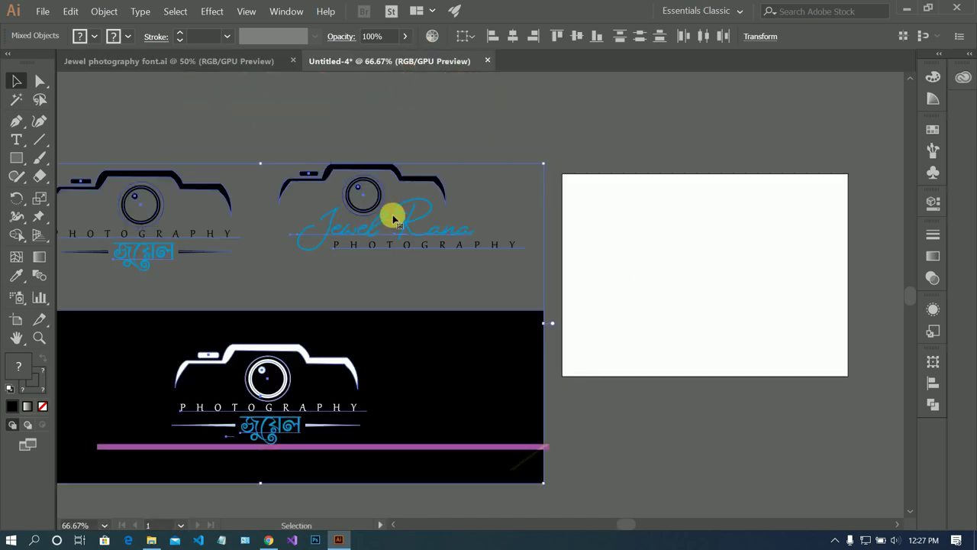
key("ctrl+minus")
left_click(624, 248)
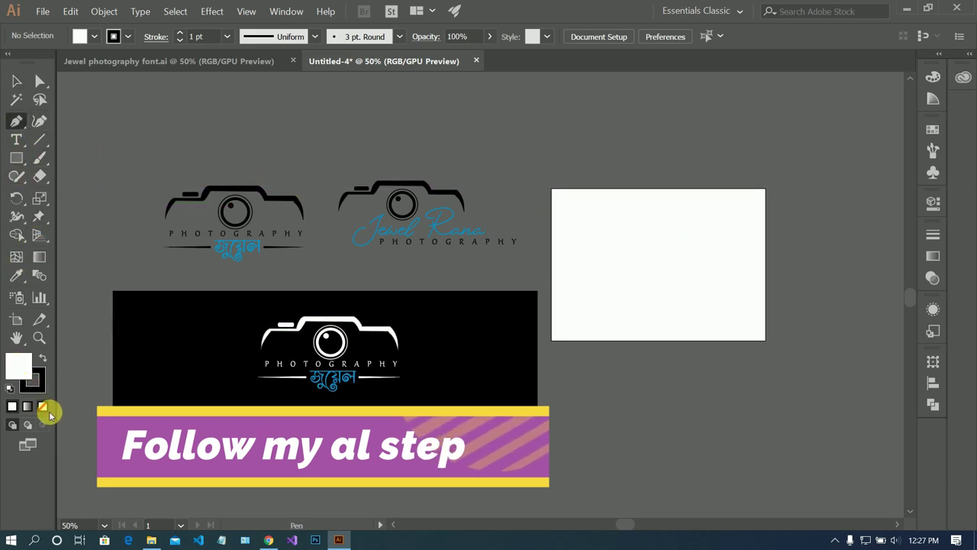
left_click(44, 381)
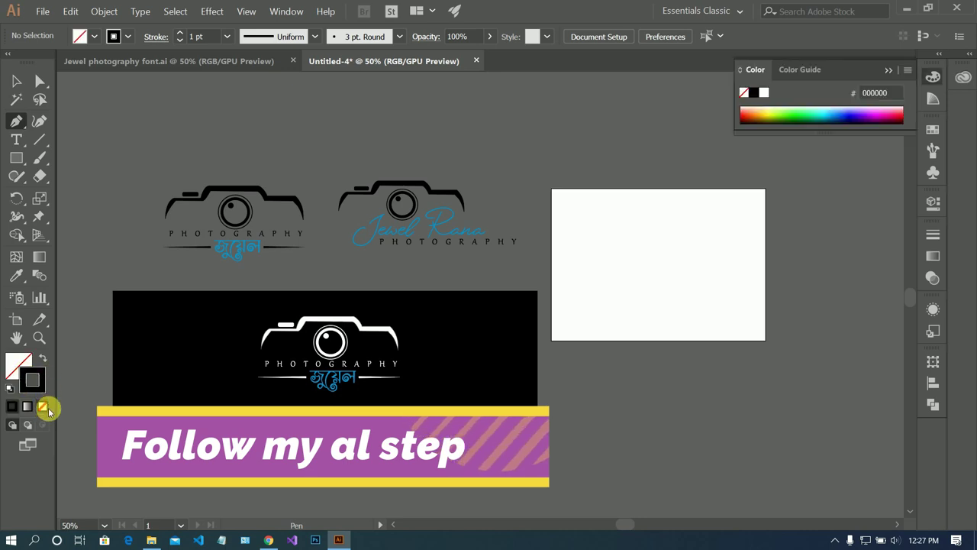
Set the stroke to None and zoom in on the camera body.
left_click(44, 407)
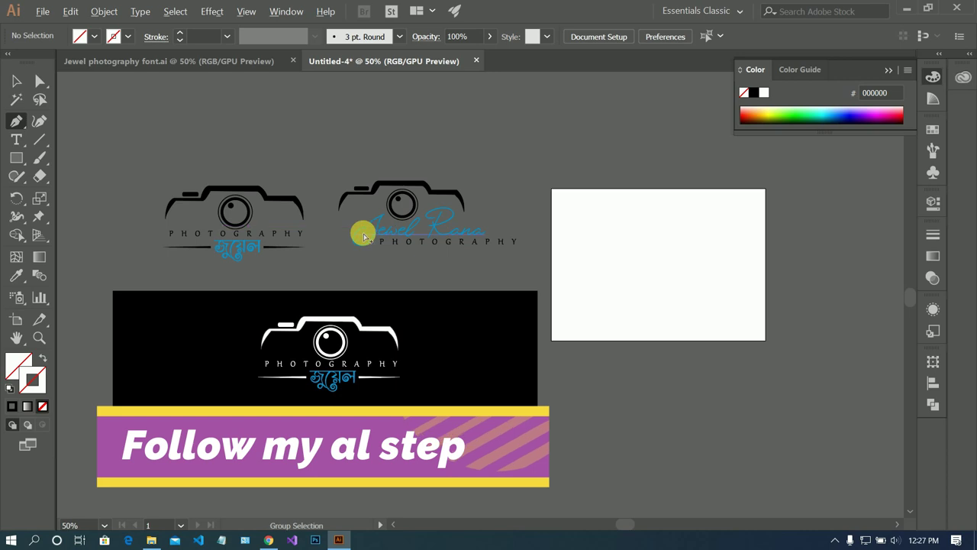
scroll(364, 236, "up", 3, "alt")
left_click_drag(468, 200, 434, 319)
scroll(395, 290, "up", 2)
mouse_move(395, 290)
left_mouse_down()
mouse_move(454, 312)
mouse_move(392, 273)
left_mouse_up()
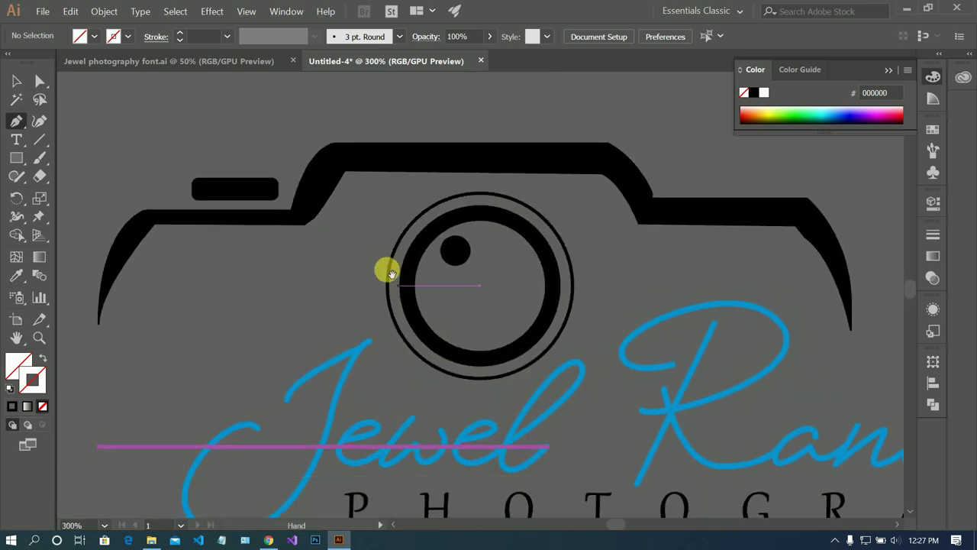
Trace the camera body's outer contour as a closed path with the Pen tool.
left_click(100, 326)
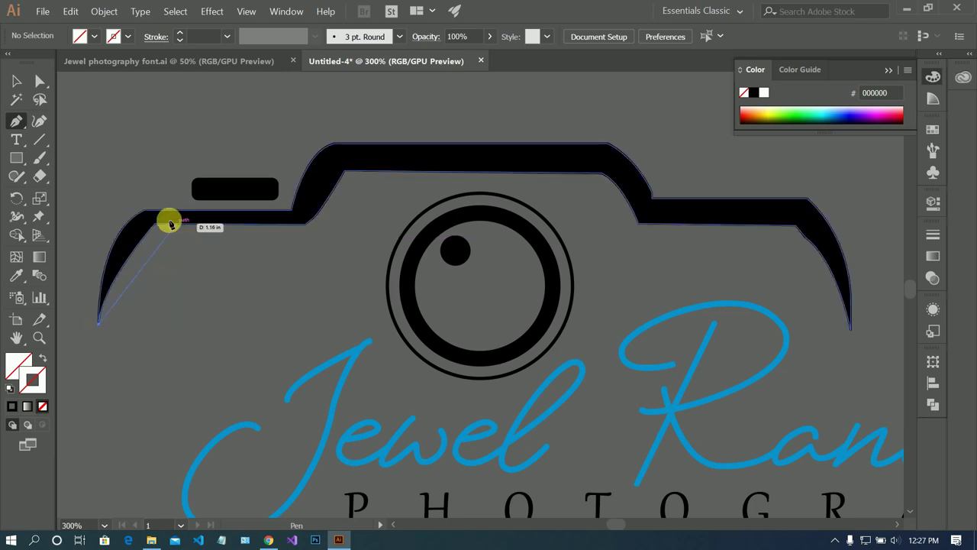
left_click_drag(171, 222, 149, 231)
left_click(306, 223)
left_click(344, 171)
left_click(603, 174)
left_click(639, 223)
left_click(656, 248)
left_click(603, 187)
left_click(331, 188)
left_click(288, 254)
left_click(141, 256)
left_click(95, 369)
left_click_drag(131, 409, 338, 405)
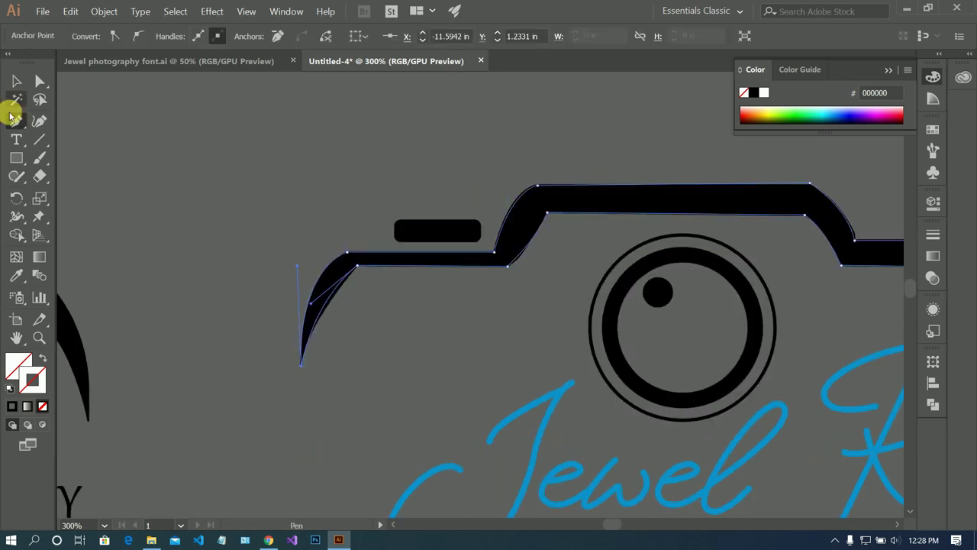
Fill the traced camera shape white (FFFFFF) and zoom out to the whole logo.
double_click(23, 359)
left_click(693, 524)
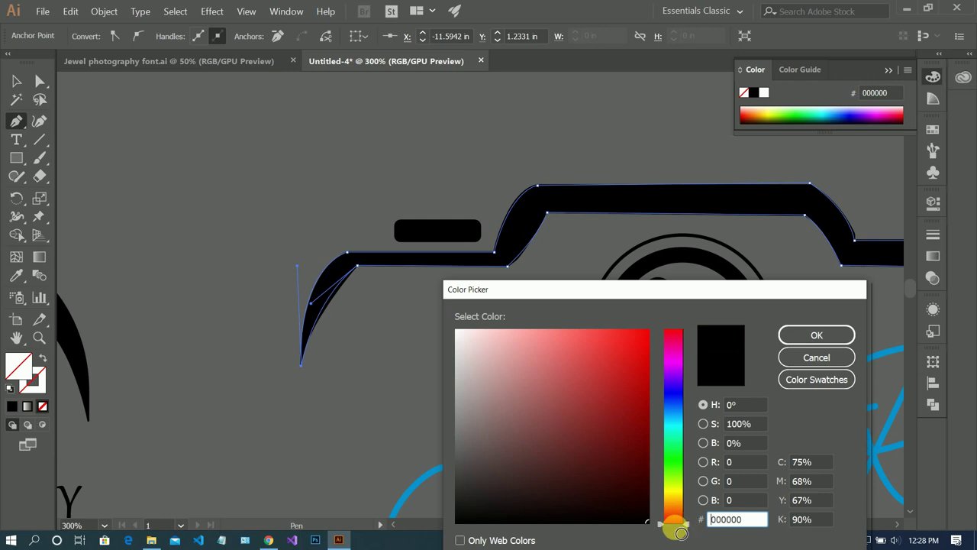
left_click(801, 345)
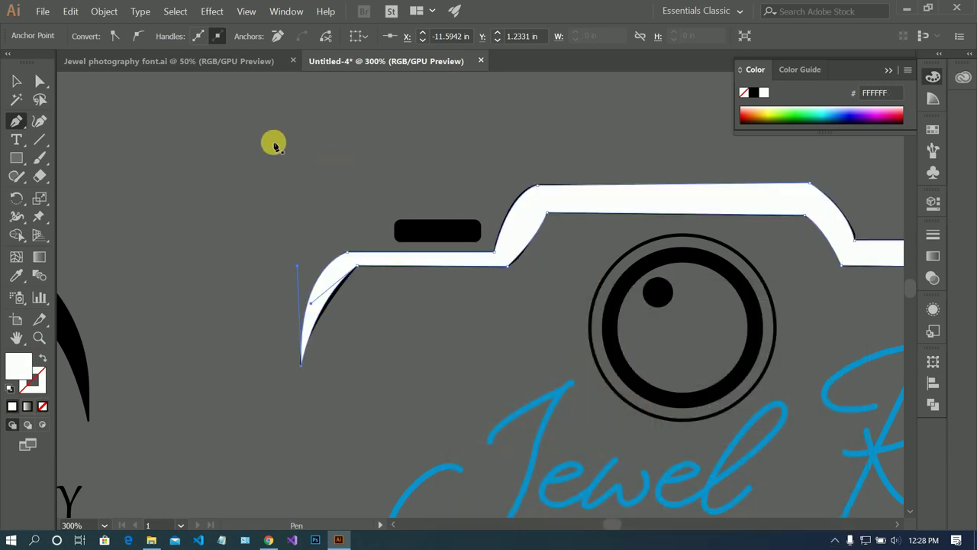
left_click(21, 83)
key("ctrl+1")
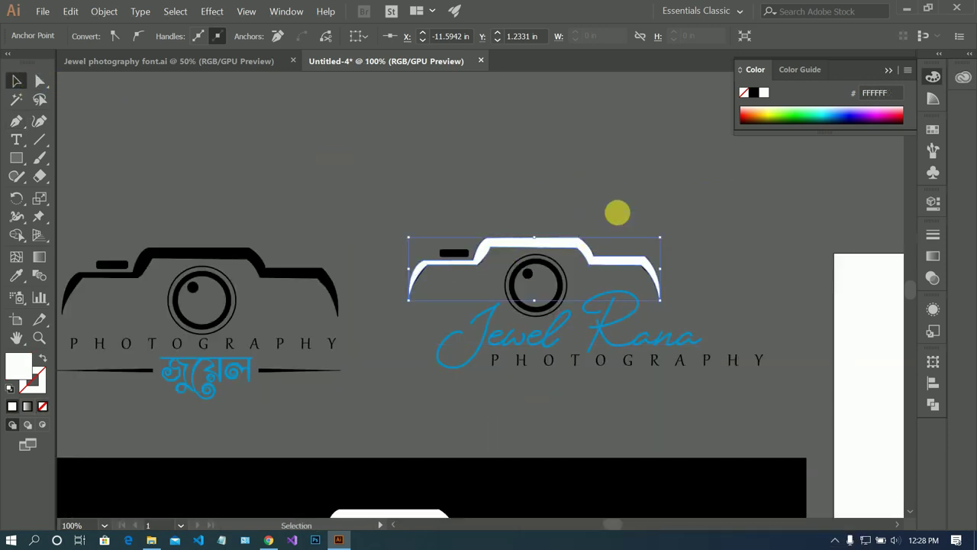
Move the white camera shape onto the empty artboard.
left_click_drag(617, 211, 365, 186)
left_click_drag(363, 243, 800, 291)
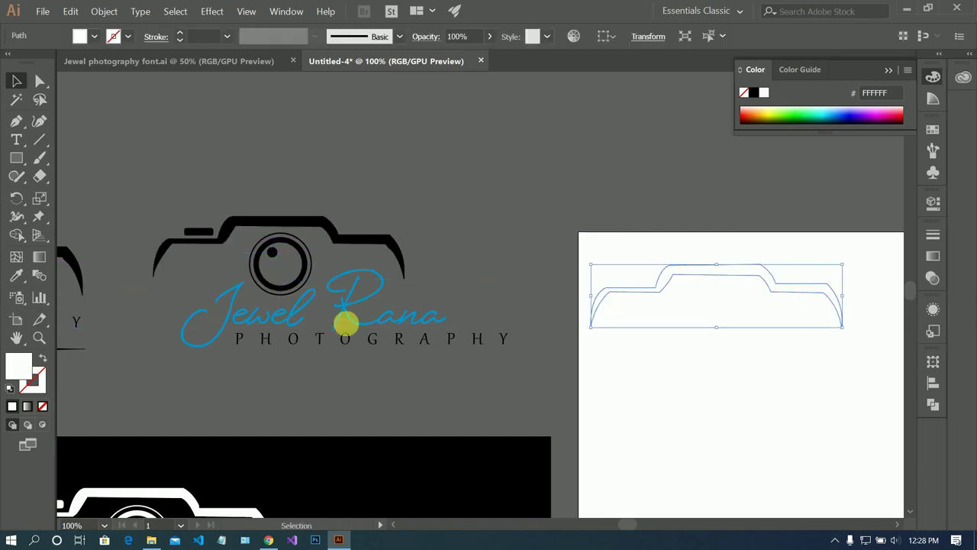
scroll(499, 299, "down", 1)
scroll(611, 301, "down", 1)
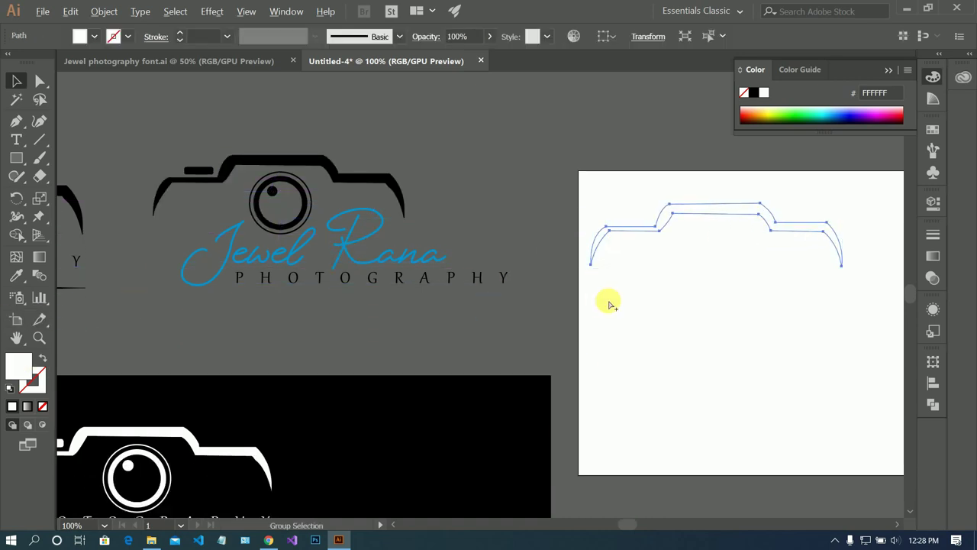
scroll(611, 301, "down", 1, "alt")
left_click_drag(652, 298, 575, 308)
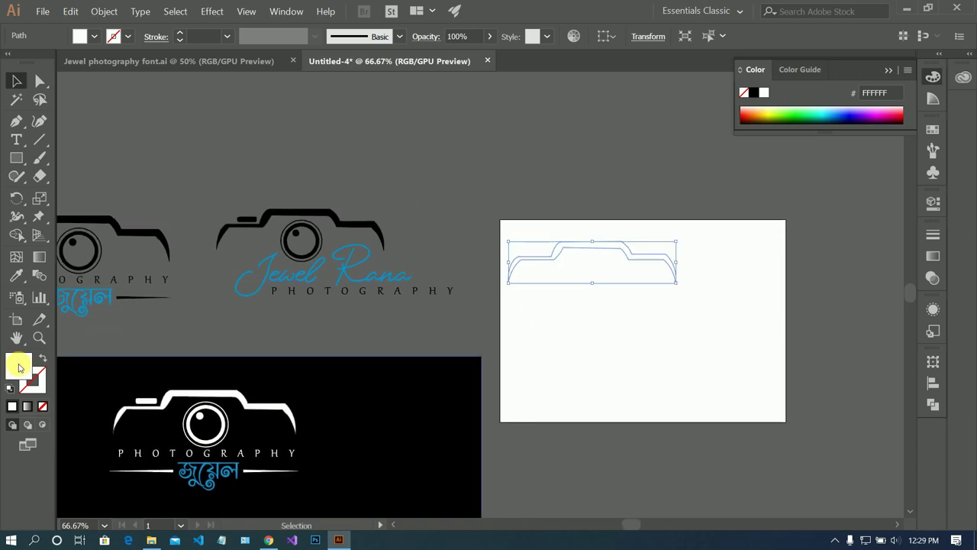
Change the camera-top shape's fill to black (000000).
double_click(20, 367)
left_click_drag(593, 400, 639, 523)
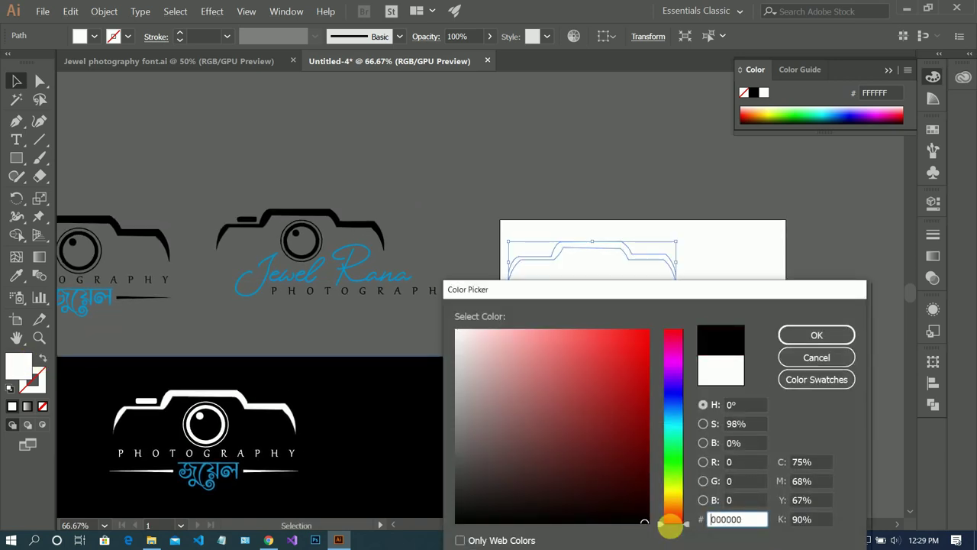
left_click(816, 335)
left_click(792, 272)
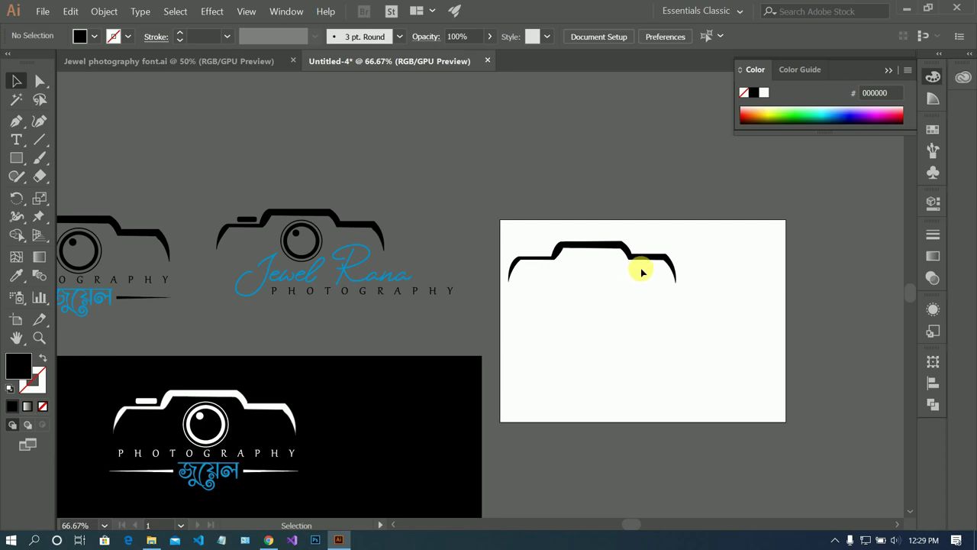
Shrink the camera-top outline and position it near the artboard's upper left.
left_click_drag(643, 259, 703, 270)
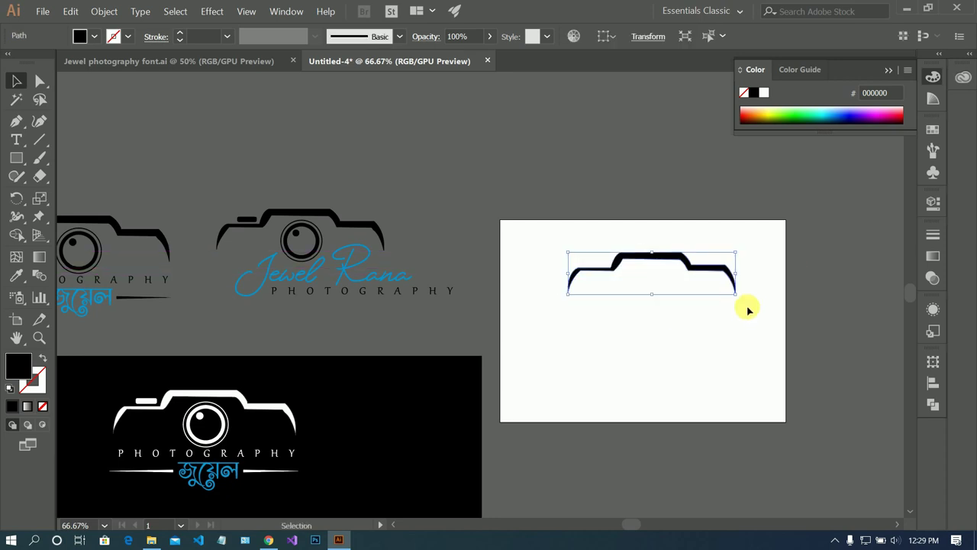
left_click(713, 318)
left_click_drag(740, 294, 617, 252)
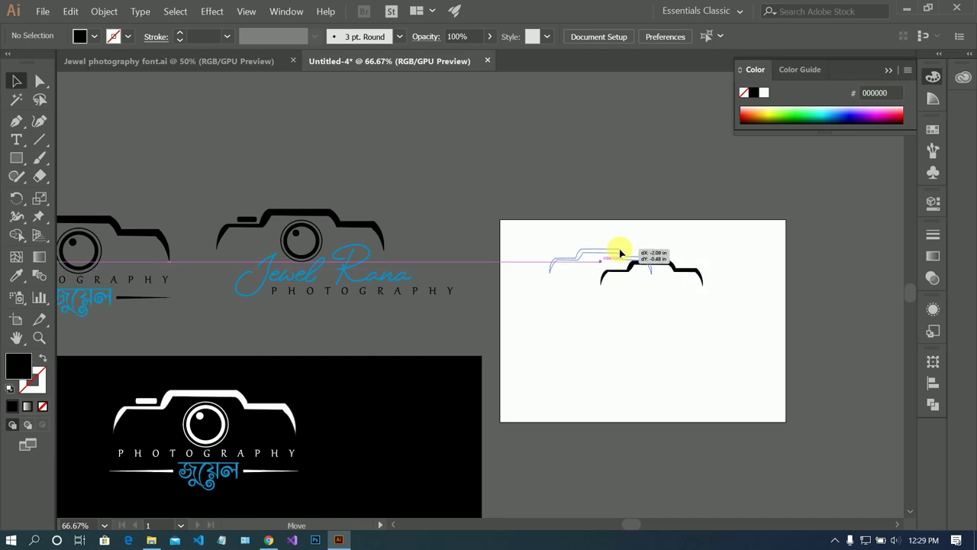
left_click(656, 298)
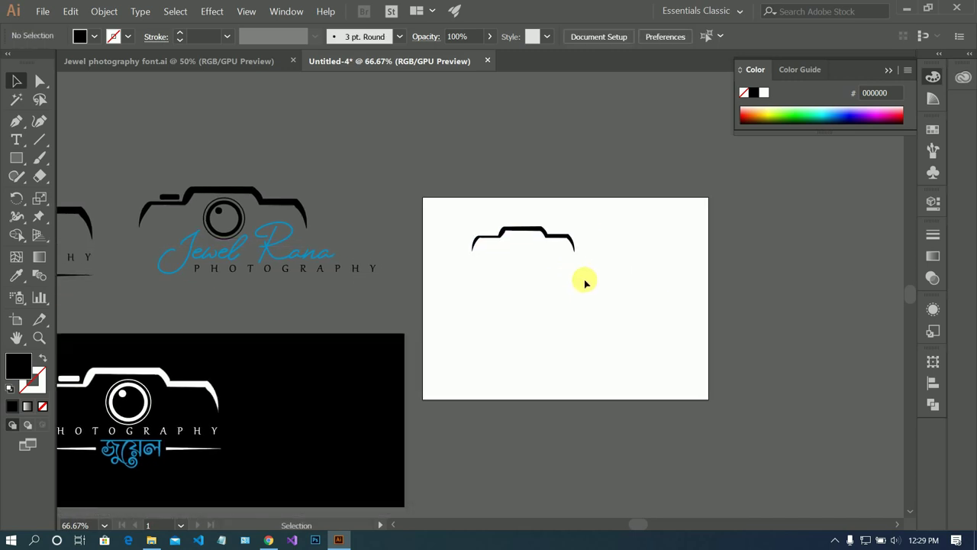
scroll(585, 281, "up", 1, "alt")
scroll(585, 282, "up", 1)
scroll(585, 282, "up", 1, "alt")
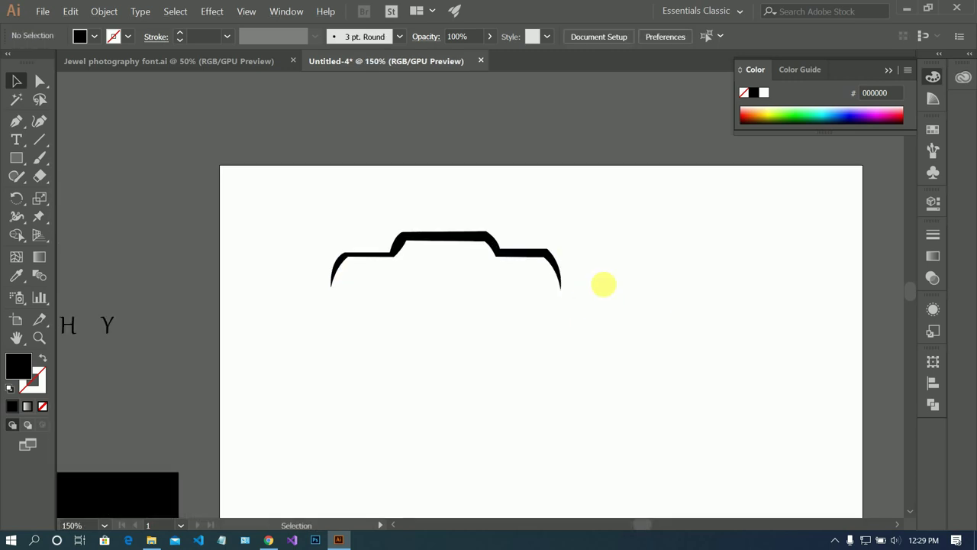
scroll(591, 247, "down", 1)
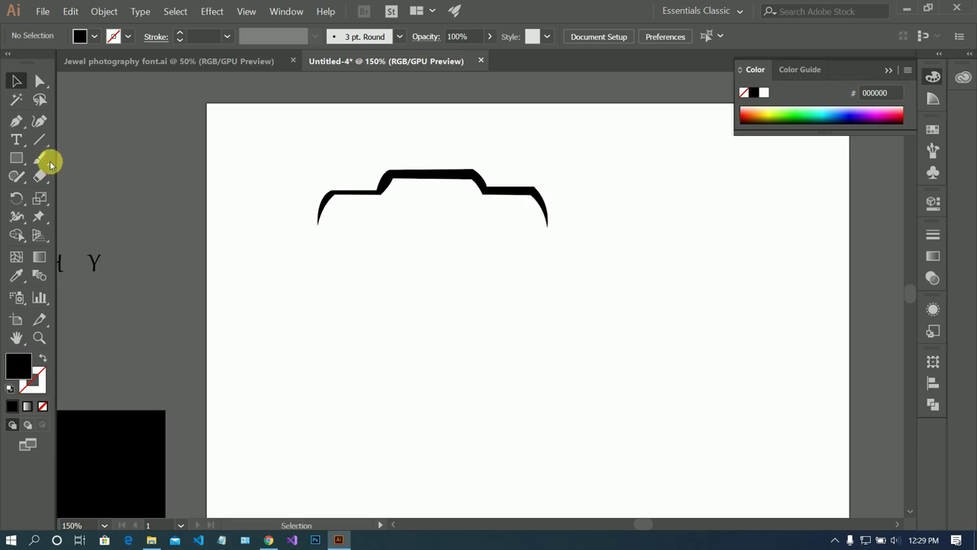
Draw a black circle below the camera top and paste a copy in front.
left_click_drag(13, 156, 79, 197)
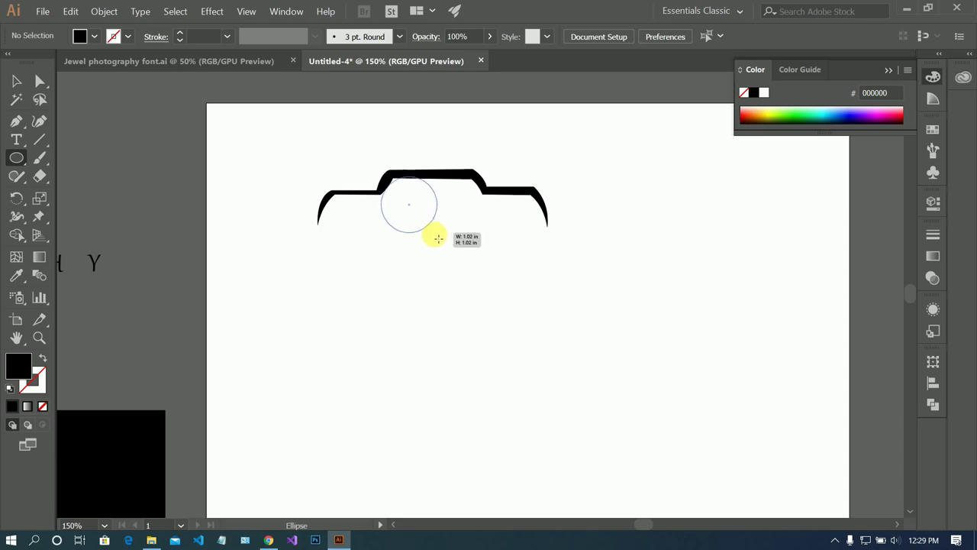
left_click_drag(446, 243, 446, 233)
key("Delete")
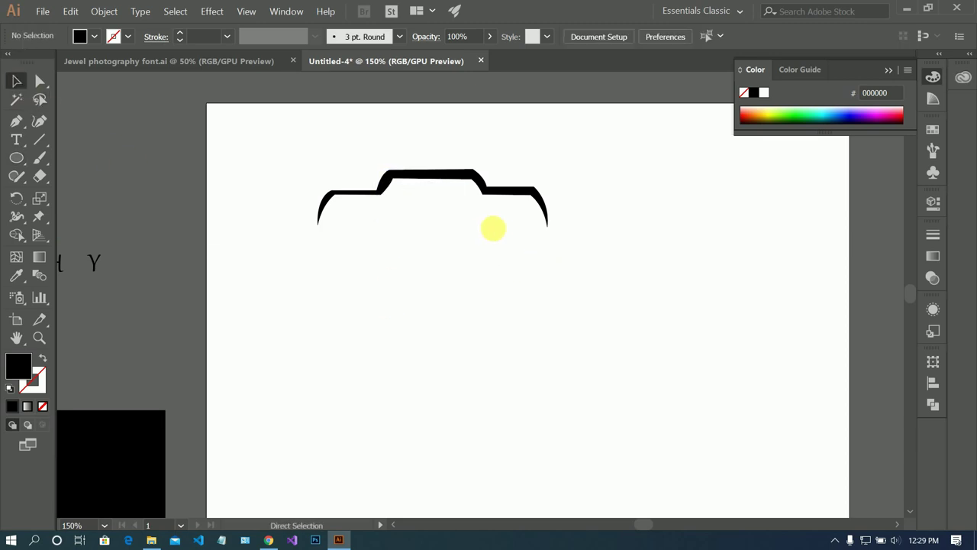
key("ctrl+z")
key("ctrl+c")
key("ctrl+f")
left_click_drag(467, 185, 472, 180)
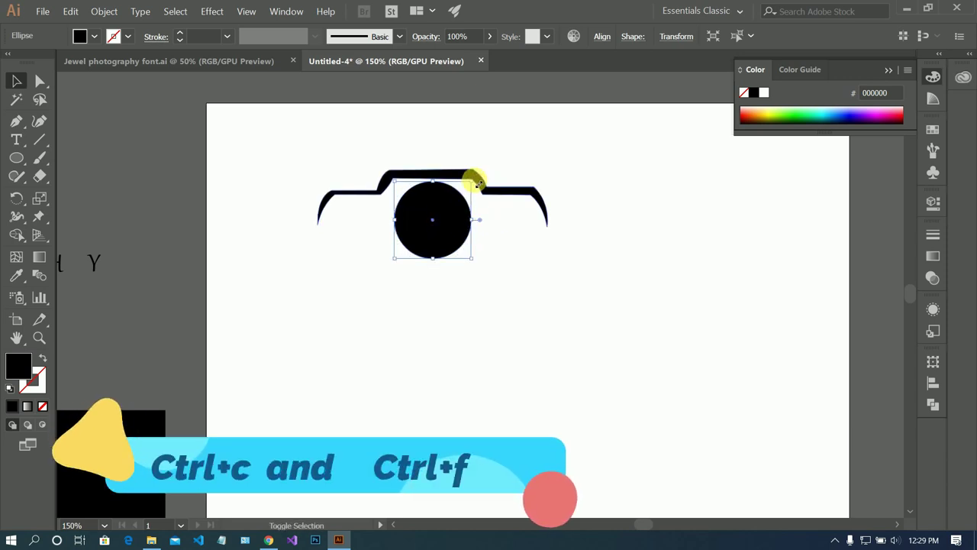
Fill the front copy pink and shrink it inside the black circle.
double_click(29, 373)
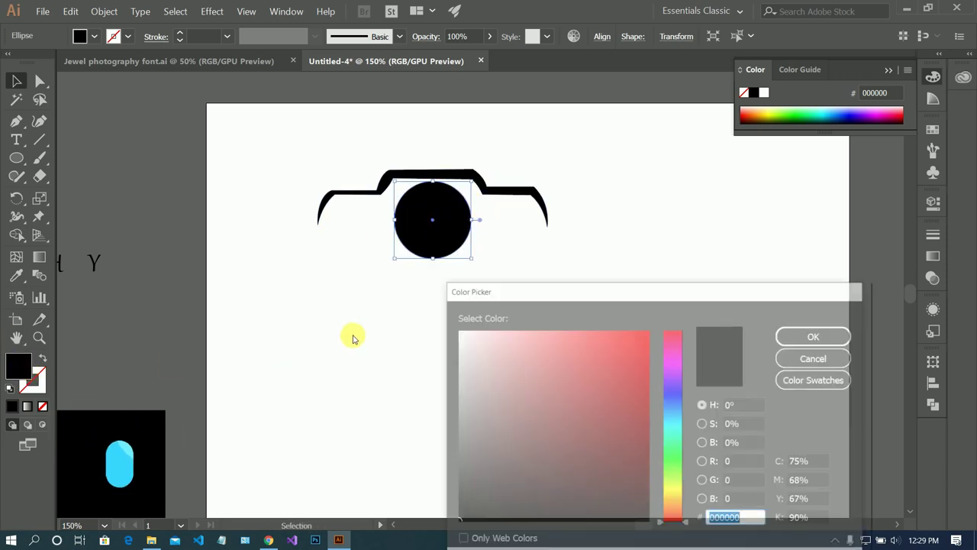
left_click(497, 349)
key("Return")
scroll(362, 300, "up", 3)
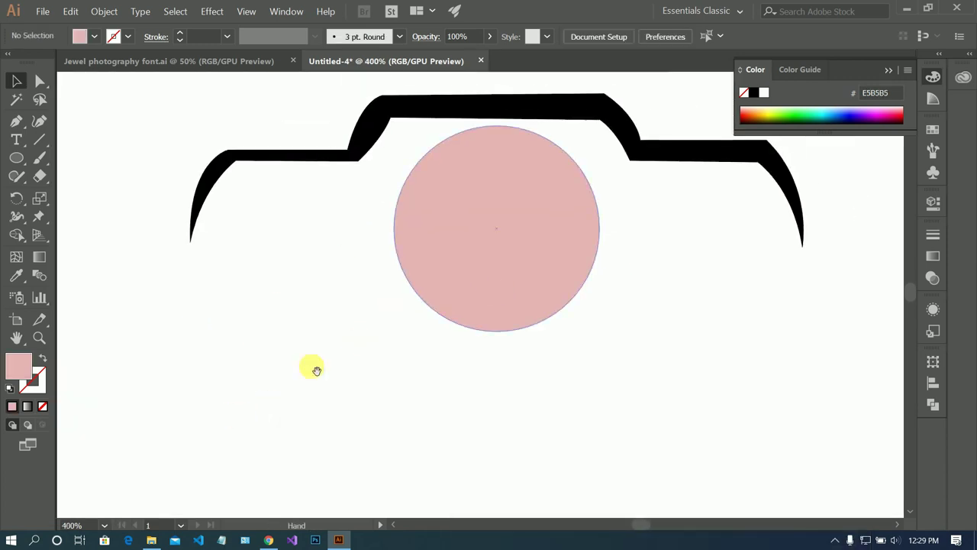
left_click(583, 222)
left_click_drag(600, 126, 580, 157)
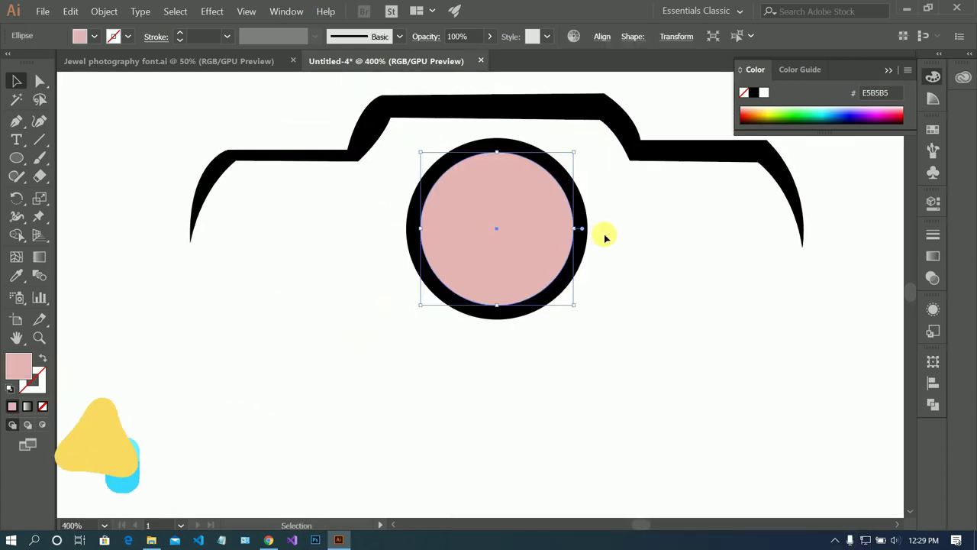
mouse_move(578, 203)
left_mouse_down()
mouse_move(596, 136)
mouse_move(567, 159)
left_mouse_up()
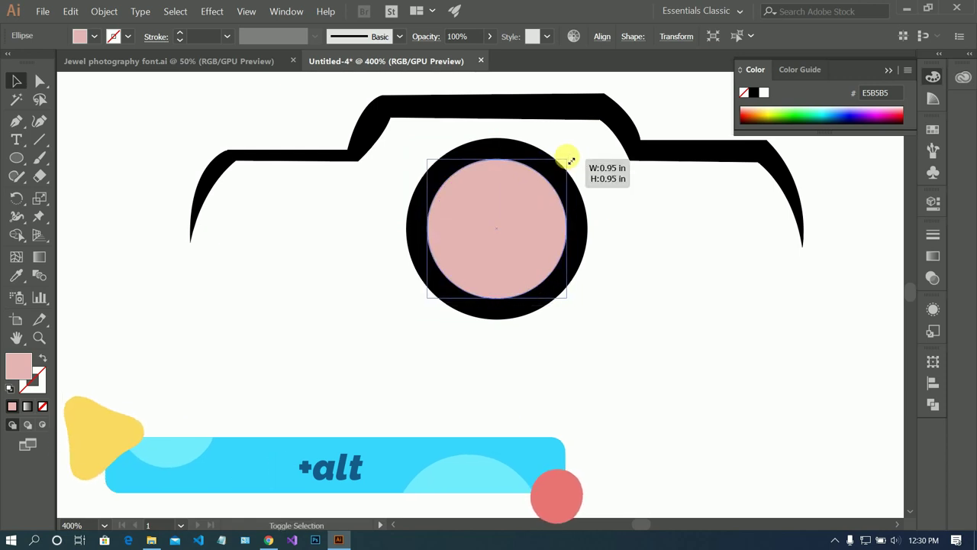
left_click(429, 305)
Enlarge the pink circle to fill the ring and duplicate it off to the lower right.
scroll(430, 305, "down", 5)
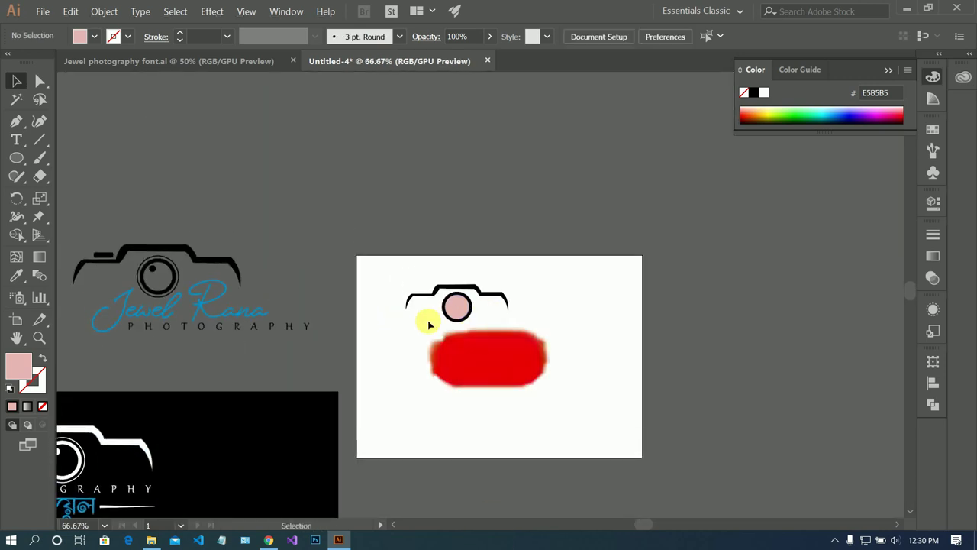
scroll(473, 321, "up", 1)
scroll(481, 333, "up", 3)
scroll(481, 333, "up", 1)
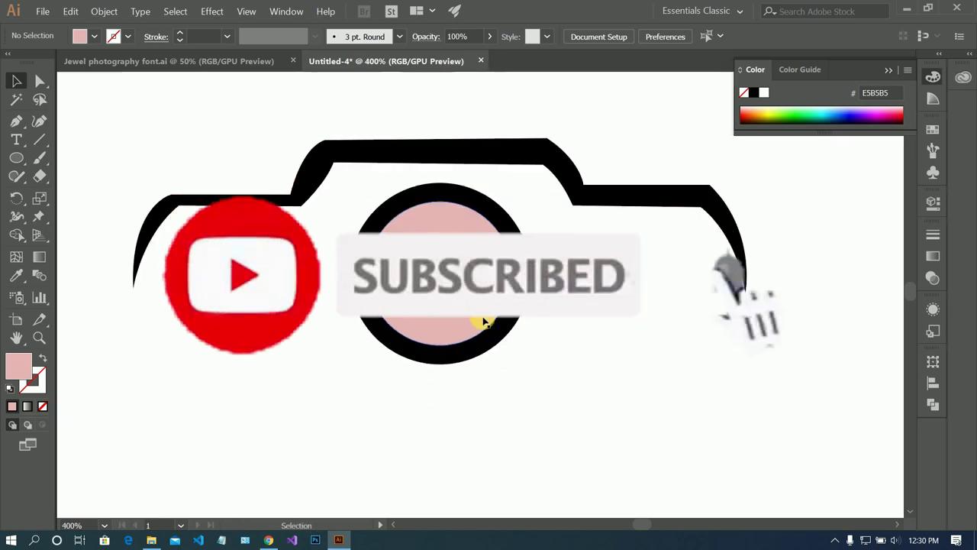
left_click(496, 222)
mouse_move(512, 200)
left_mouse_down()
mouse_move(497, 210)
mouse_move(518, 196)
left_mouse_up()
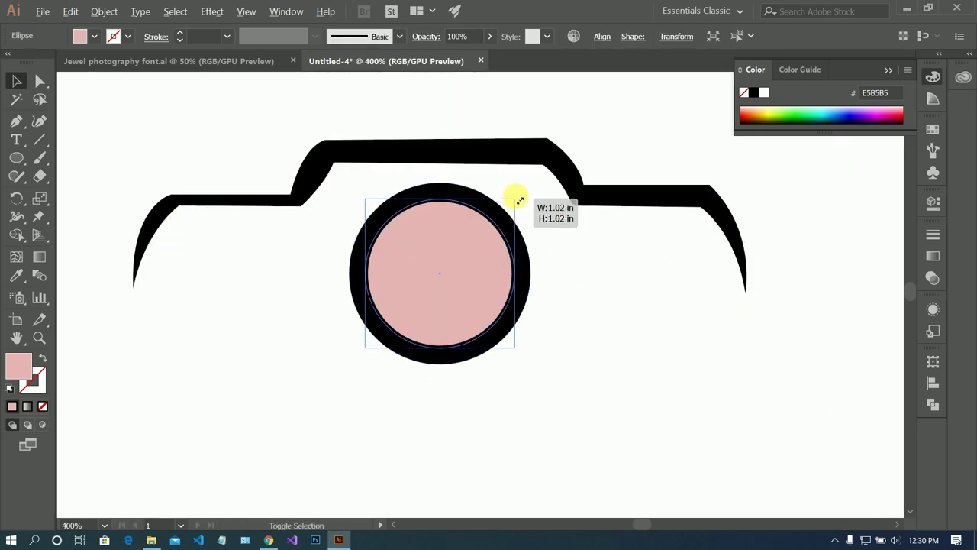
left_click(594, 301)
left_click_drag(473, 265, 715, 367)
Use Shape Builder to remove the pink centre, leaving a hollow black ring.
left_click(421, 227)
left_click(507, 227, "shift")
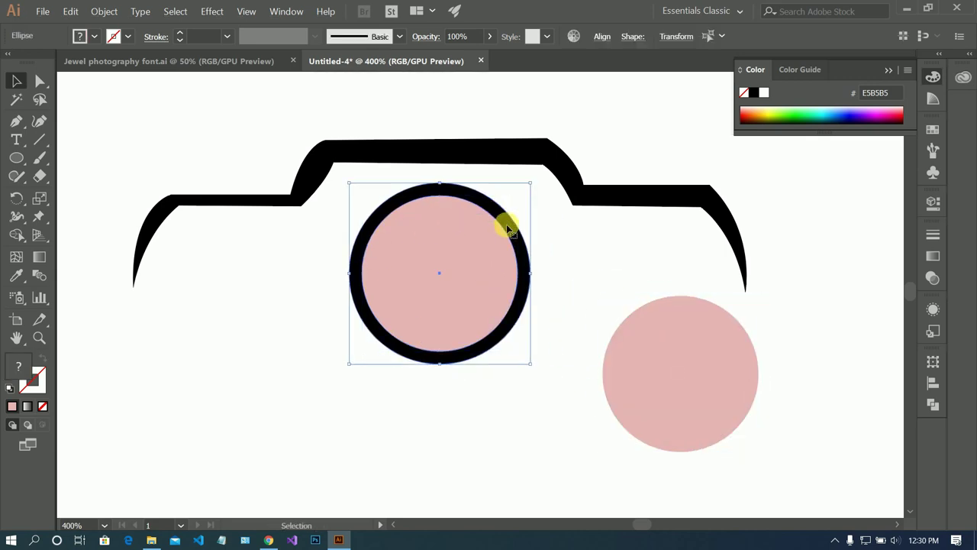
left_click(421, 277, "alt")
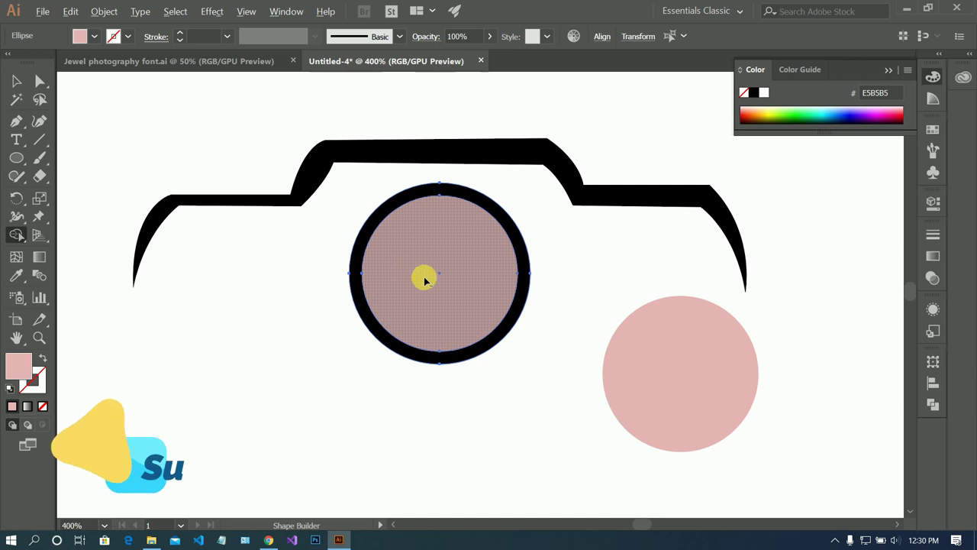
left_click(15, 84)
Place the spare pink circle inside the ring and shrink it to 0.73 in.
left_click_drag(655, 362, 454, 281)
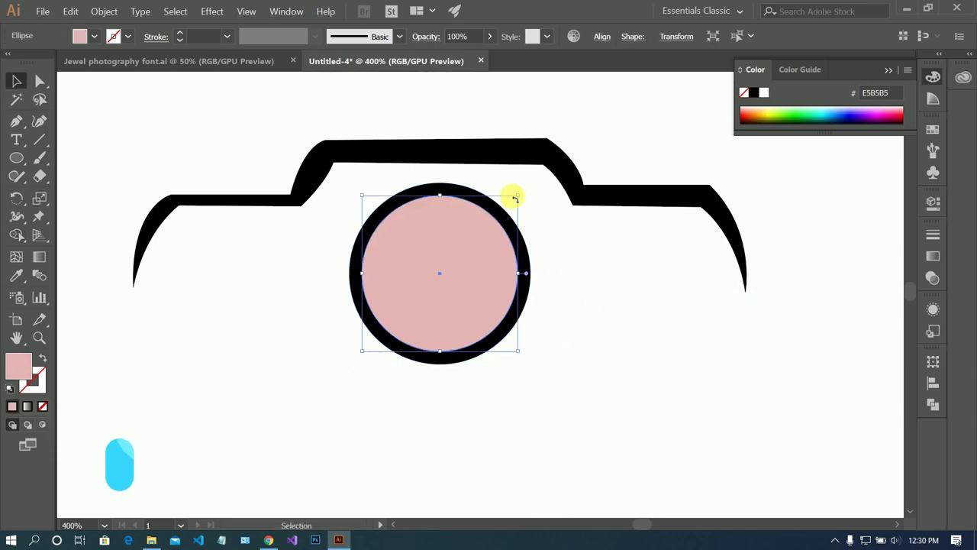
mouse_move(519, 200)
left_mouse_down()
mouse_move(500, 215)
mouse_move(508, 207)
left_mouse_up()
left_click(578, 349)
key("ctrl+minus")
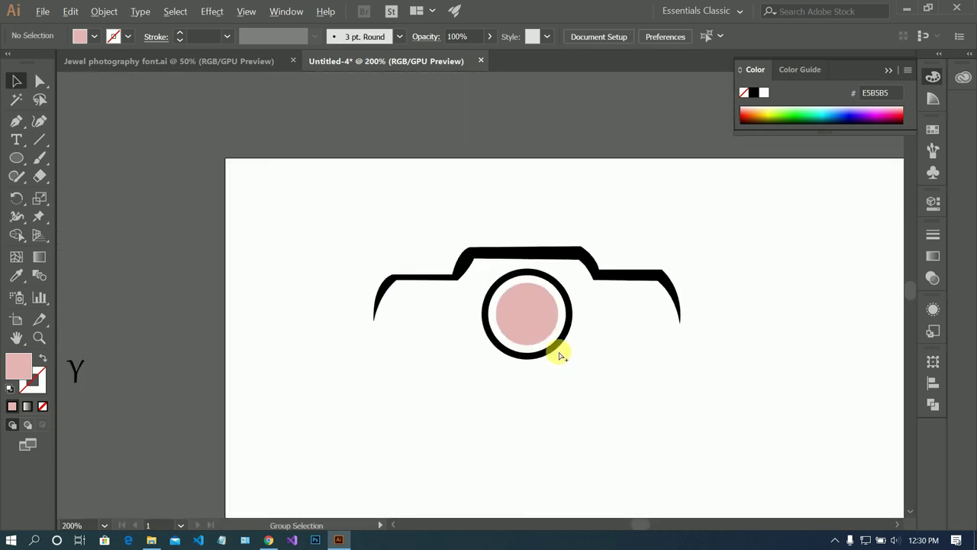
key("ctrl+plus")
left_click(509, 303)
left_click_drag(548, 249, 534, 258)
left_click(545, 338)
Use Shape Builder on the overlapping pink circles to leave a pink ring.
scroll(546, 338, "up", 3)
left_click(524, 252)
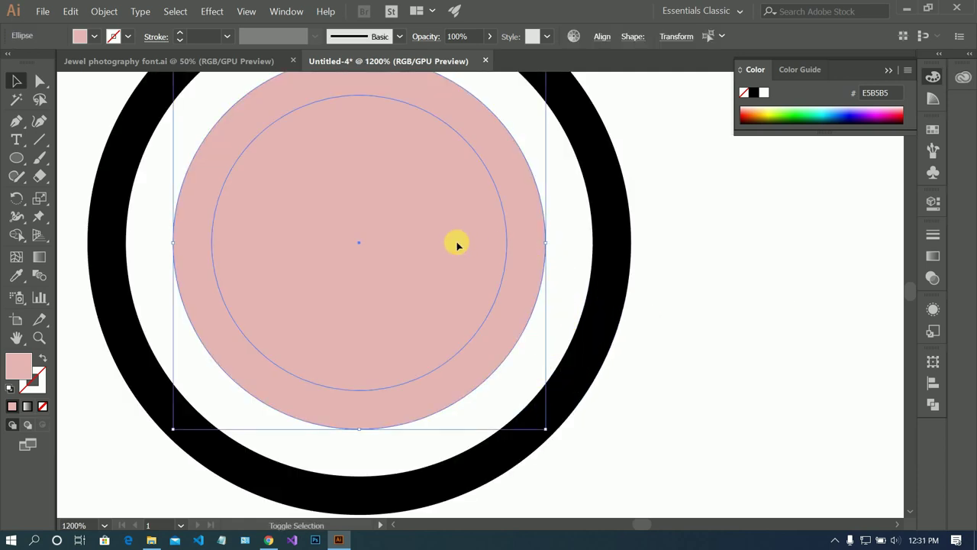
left_click(17, 238)
left_click(360, 273, "alt")
left_click(16, 81)
left_click(705, 280)
scroll(705, 279, "down", 2)
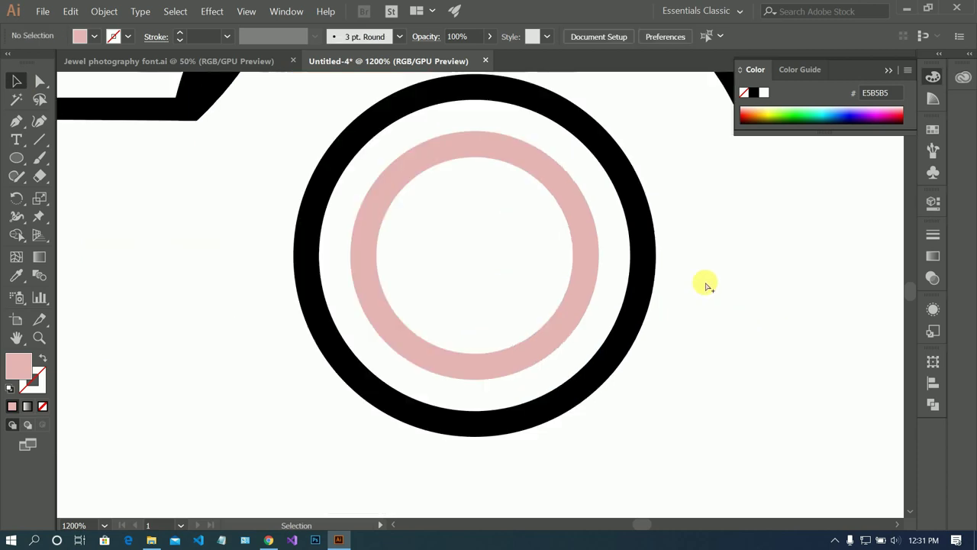
scroll(622, 292, "down", 2)
scroll(622, 292, "down", 2)
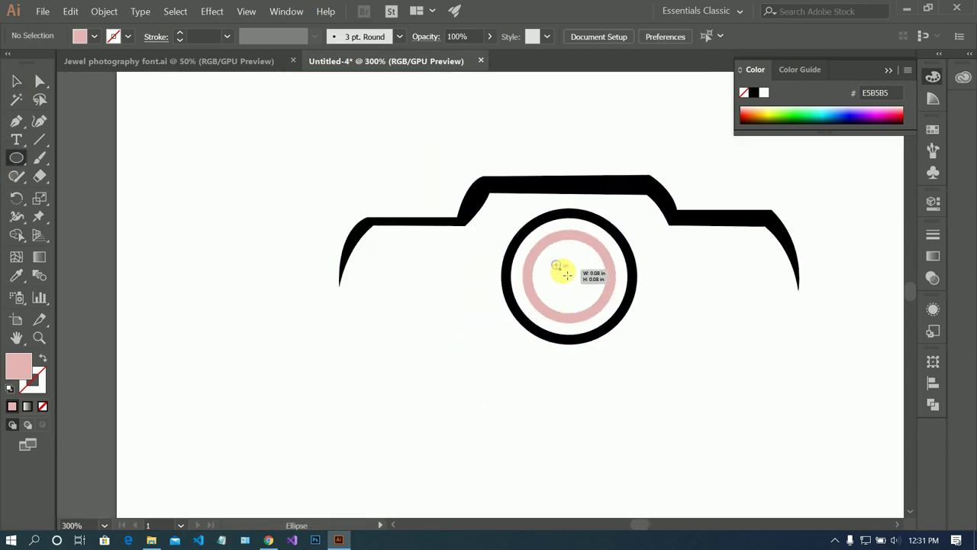
Draw a small pink circle and place it up-left inside the ring.
left_click_drag(580, 294, 581, 295)
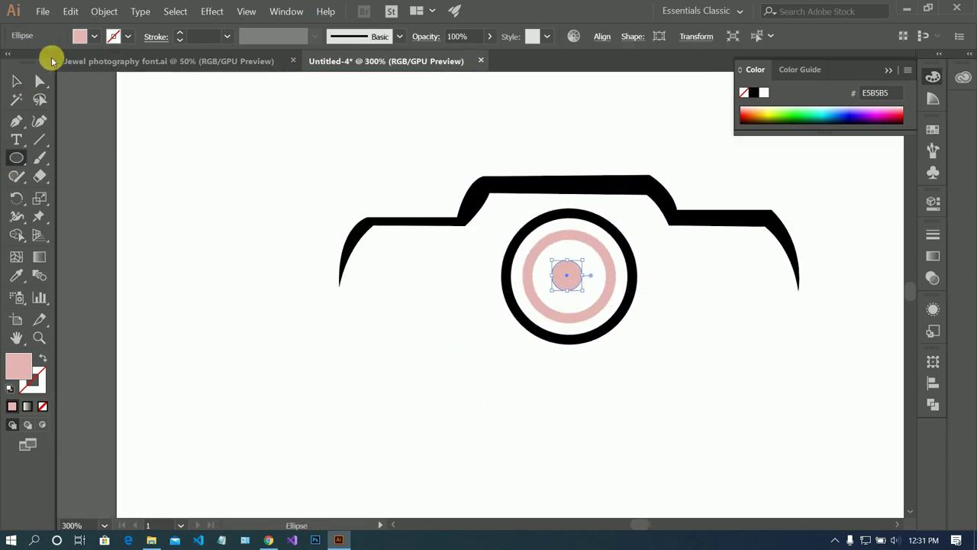
left_click(675, 330)
scroll(675, 330, "up", 3)
scroll(639, 356, "up", 1)
left_click_drag(455, 286, 430, 247)
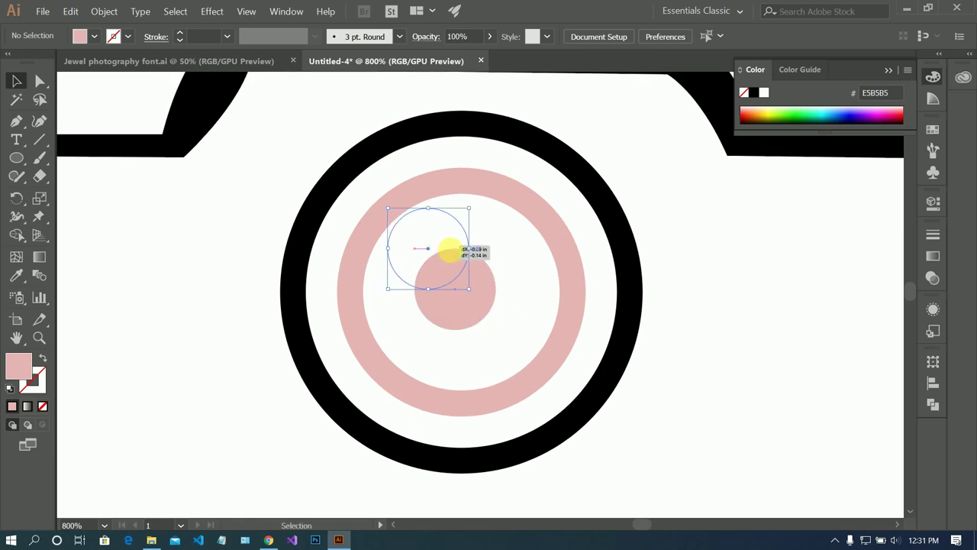
Change the pink ring's fill to black.
left_click(571, 331)
double_click(17, 365)
left_click_drag(606, 522, 649, 524)
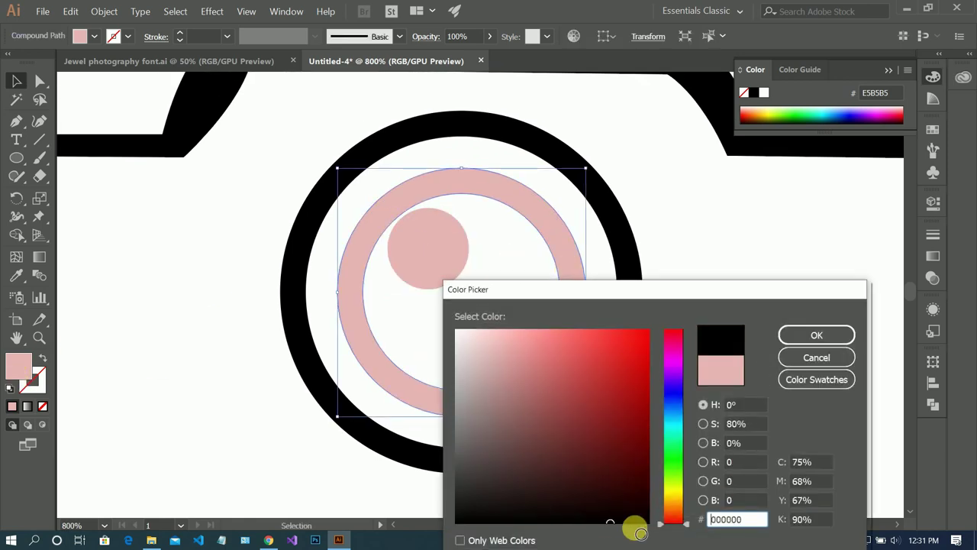
left_click(816, 334)
left_click(428, 251)
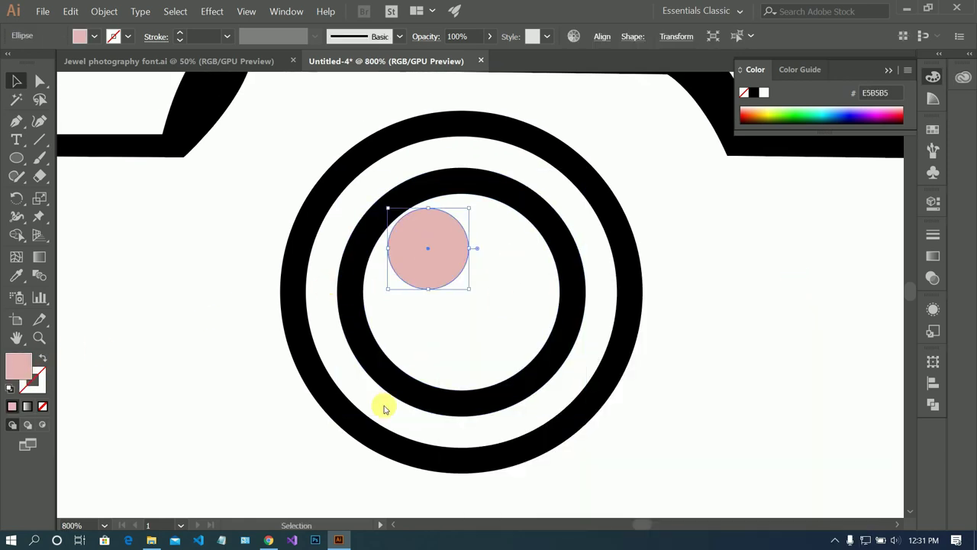
Fill the small lens dot near-black and bring the whole camera into view.
double_click(16, 365)
left_click_drag(627, 494, 642, 527)
left_click(815, 336)
left_click(814, 345)
scroll(720, 359, "down", 3)
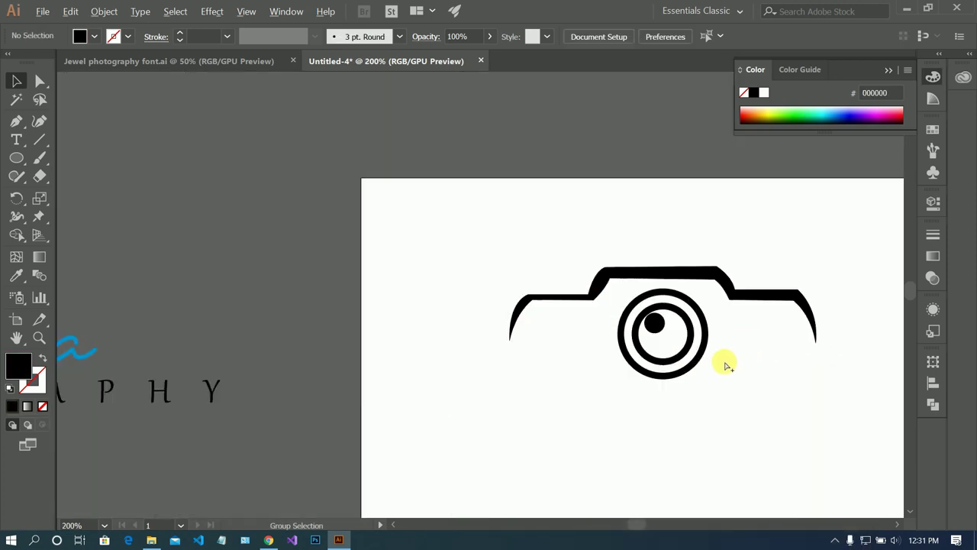
scroll(726, 360, "down", 2)
left_click_drag(720, 410, 710, 401)
scroll(699, 387, "up", 2)
scroll(676, 359, "up", 2)
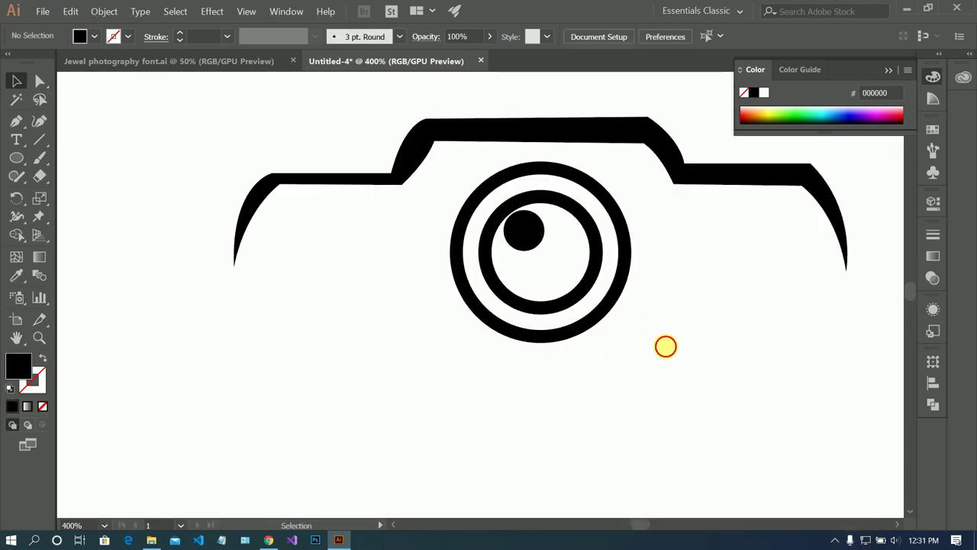
Enlarge the inner lens ring and delete the outer ring.
left_click(589, 226)
left_click_drag(596, 221, 628, 236)
left_click(629, 306)
left_click(620, 302)
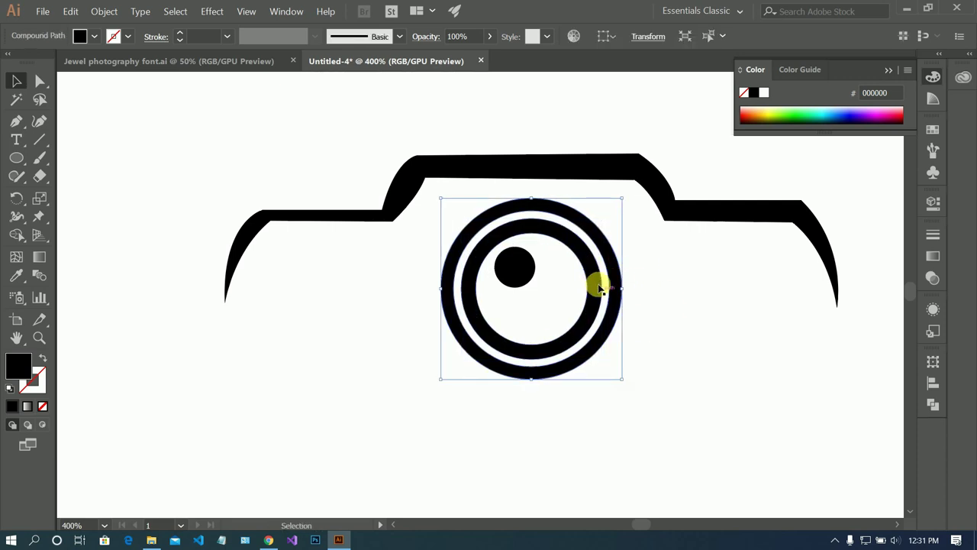
left_click(639, 298)
left_click(594, 275)
left_click(647, 288)
left_click(617, 279)
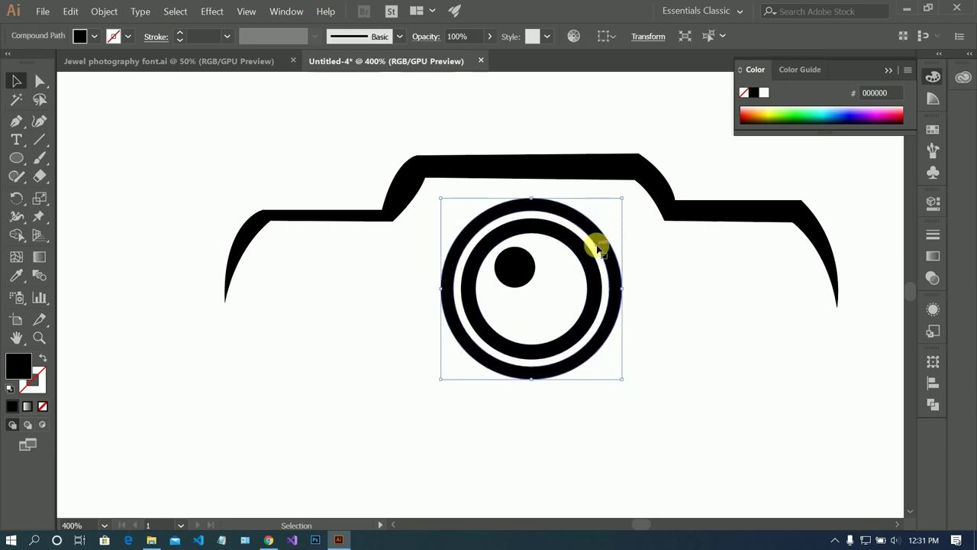
key("Delete")
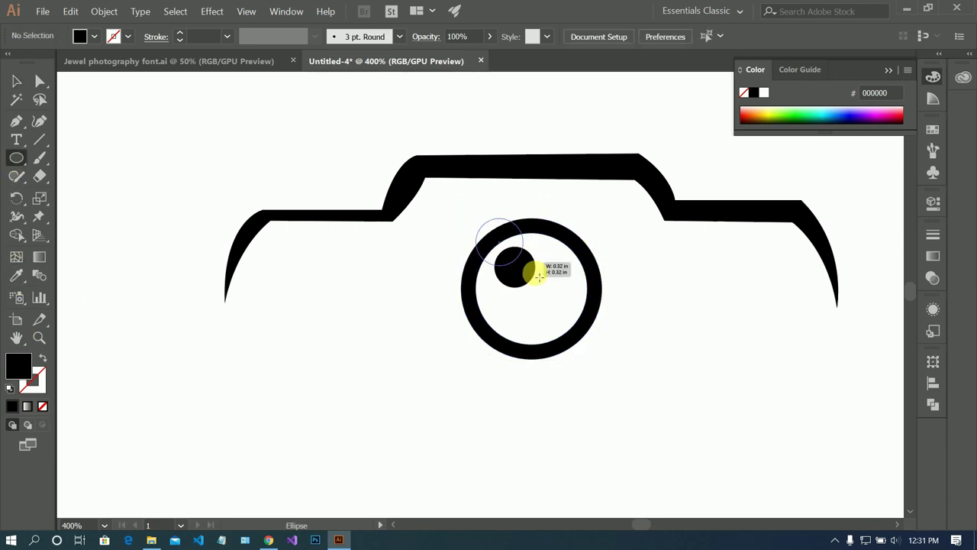
Draw a large circle over the lens with no fill and a black stroke.
left_click_drag(523, 262, 638, 379)
left_click(44, 391)
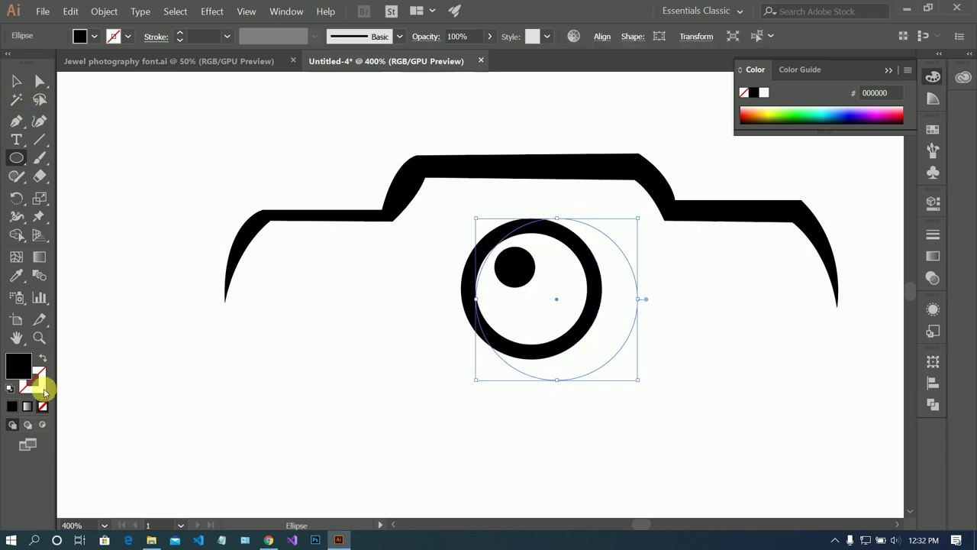
left_click(28, 78)
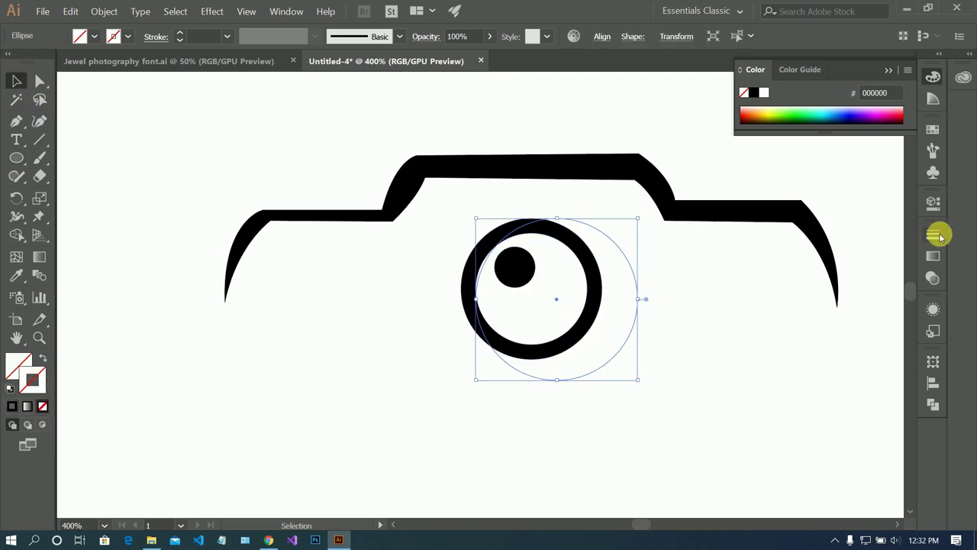
left_click(933, 202)
left_click(794, 257)
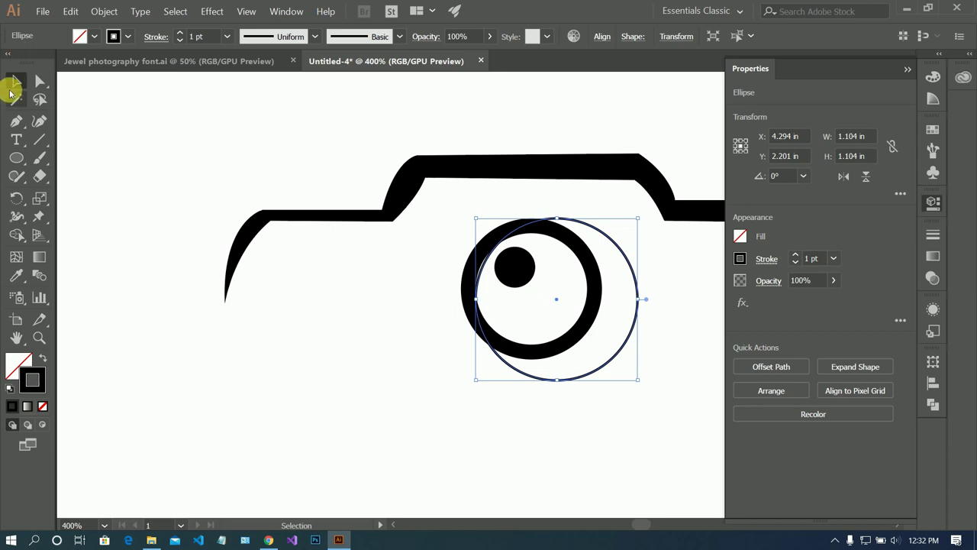
left_click(638, 299)
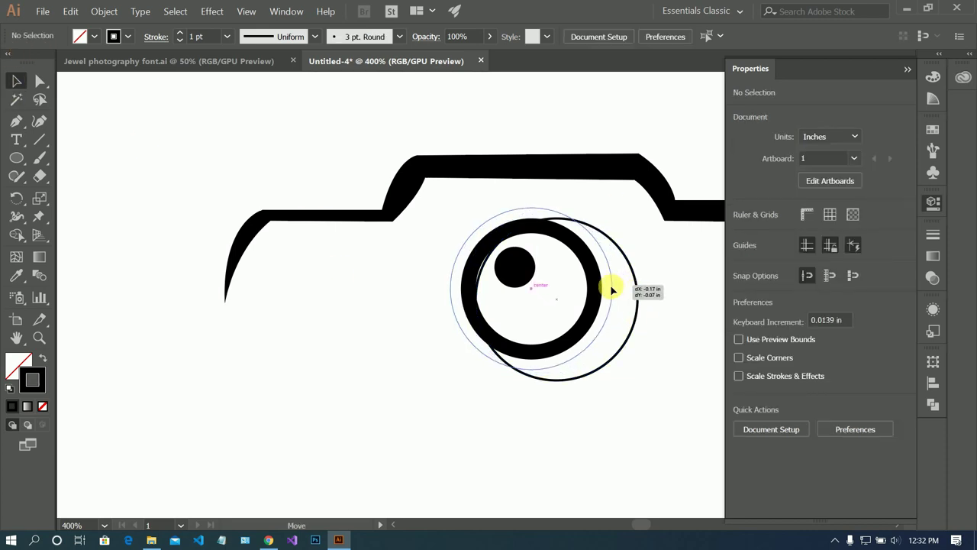
Centre the circle on the lens ring and set its stroke weight to 3 pt.
left_click_drag(620, 288, 618, 288)
left_click(794, 258)
left_click(794, 258)
left_click(648, 262)
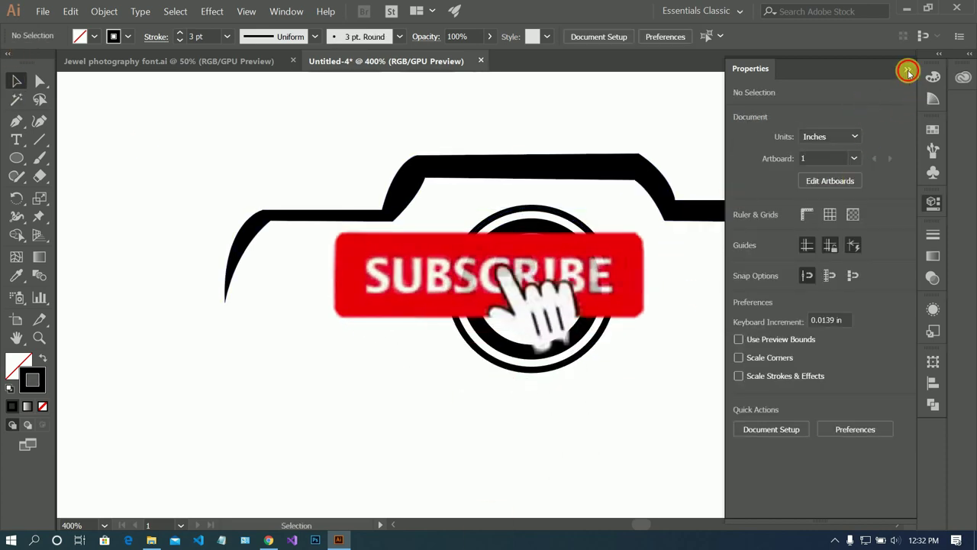
left_click(908, 71)
scroll(665, 345, "down", 3)
scroll(661, 366, "down", 1)
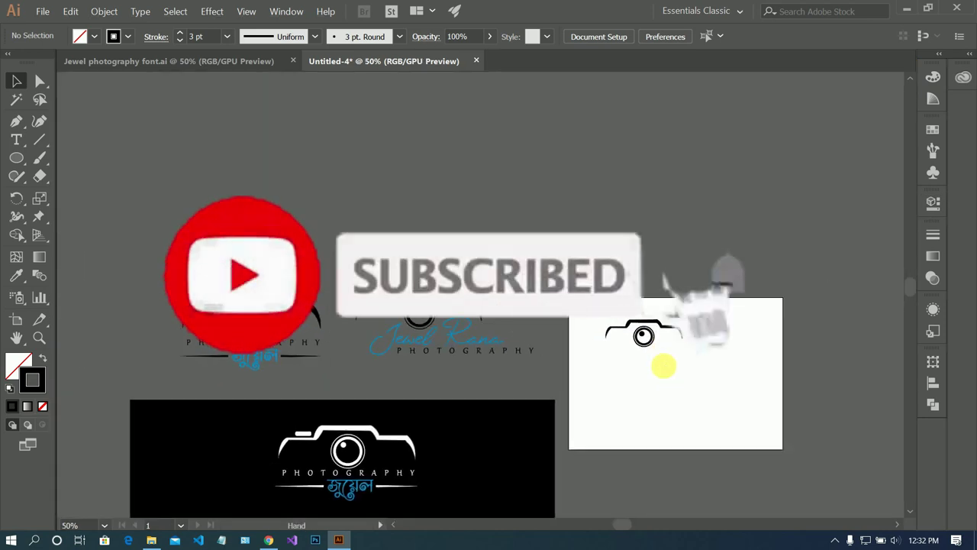
scroll(635, 331, "up", 2)
scroll(618, 358, "up", 1)
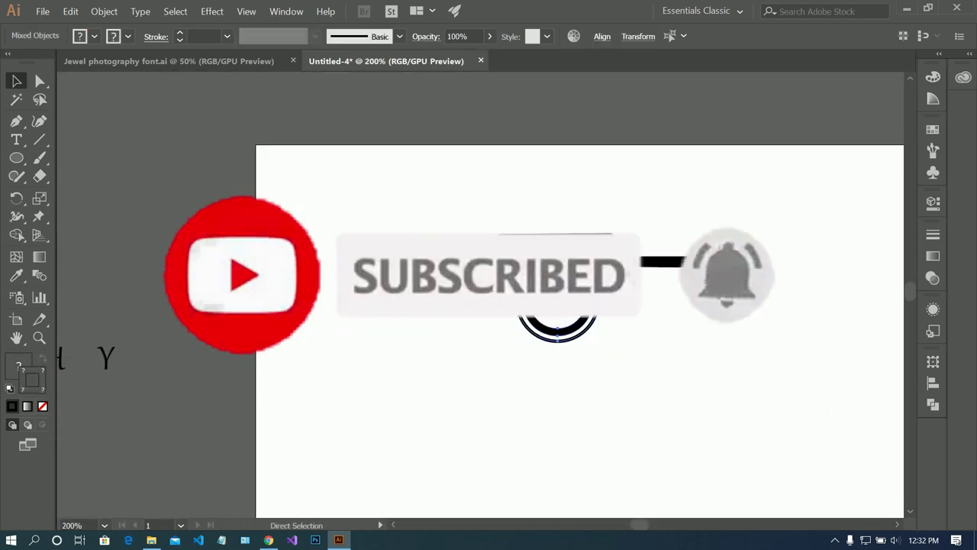
Shrink the lens circle group by dragging a corner handle.
left_click(589, 307)
left_click_drag(603, 333, 593, 323)
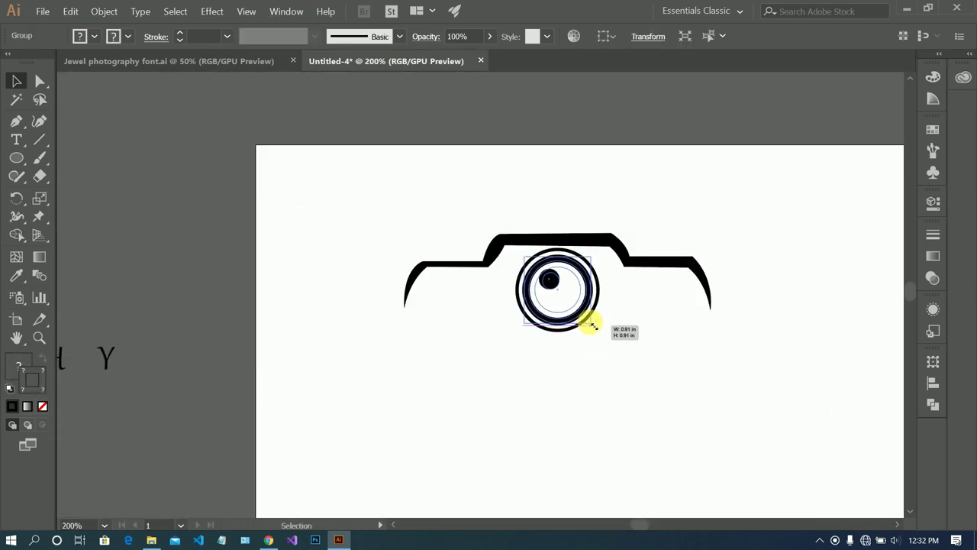
left_click(606, 356)
scroll(606, 356, "up", 2)
Scale the camera body down and reposition the lens under it.
left_click(794, 276)
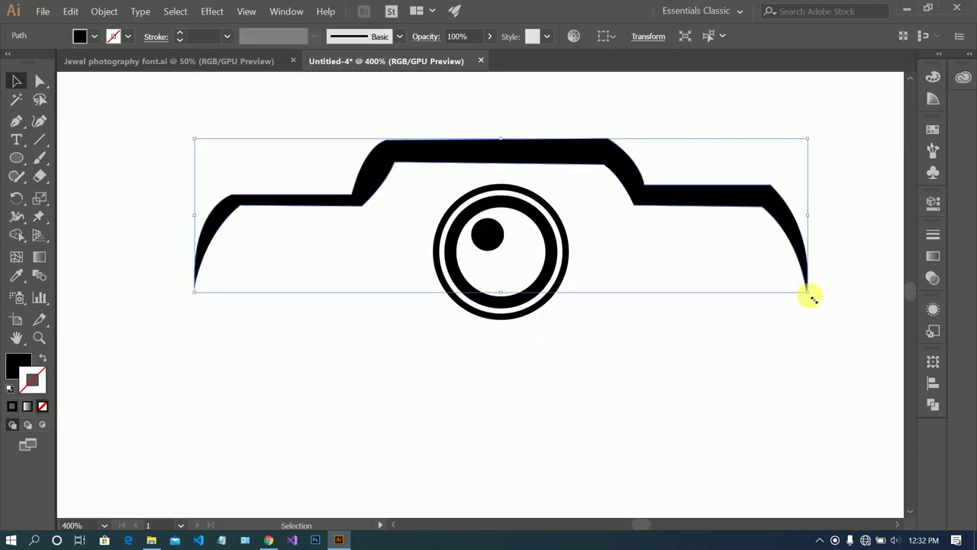
left_click_drag(794, 277, 705, 266)
left_click_drag(487, 296, 524, 301)
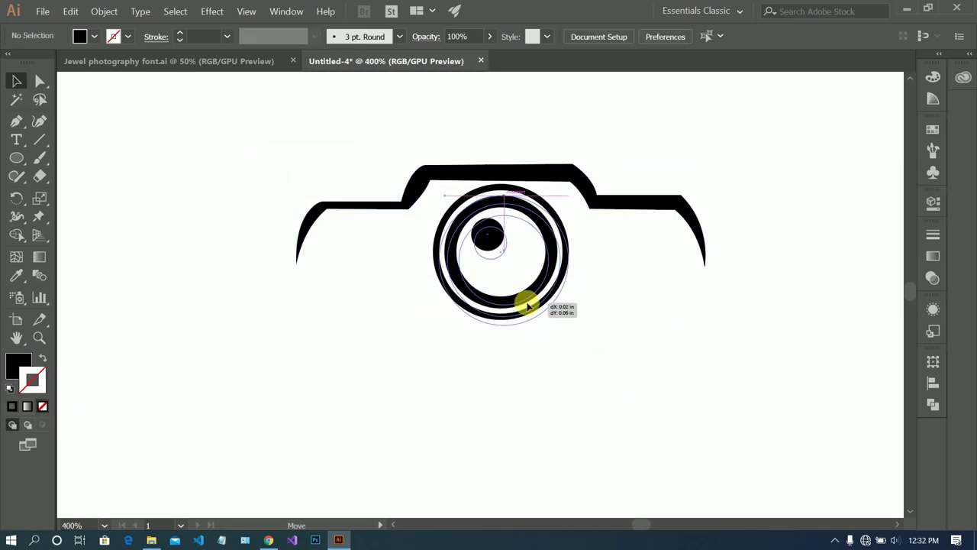
key("ctrl+1")
left_click_drag(620, 413, 763, 369)
scroll(763, 369, "down", 3)
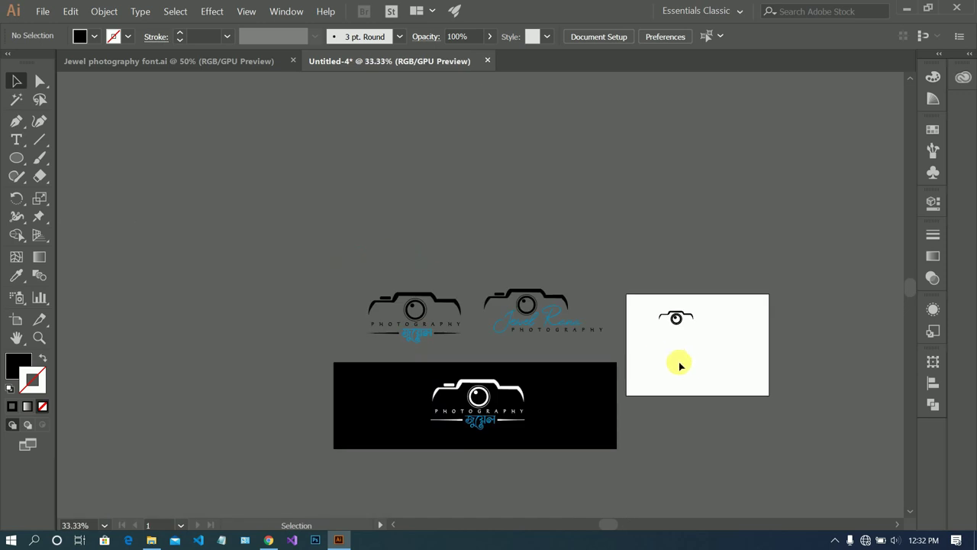
mouse_move(680, 364)
left_mouse_down()
mouse_move(646, 345)
mouse_move(683, 336)
mouse_move(649, 306)
left_mouse_up()
scroll(665, 336, "up", 2)
Add a Photography text line below the camera with the Type tool.
left_click(17, 140)
left_click(602, 273)
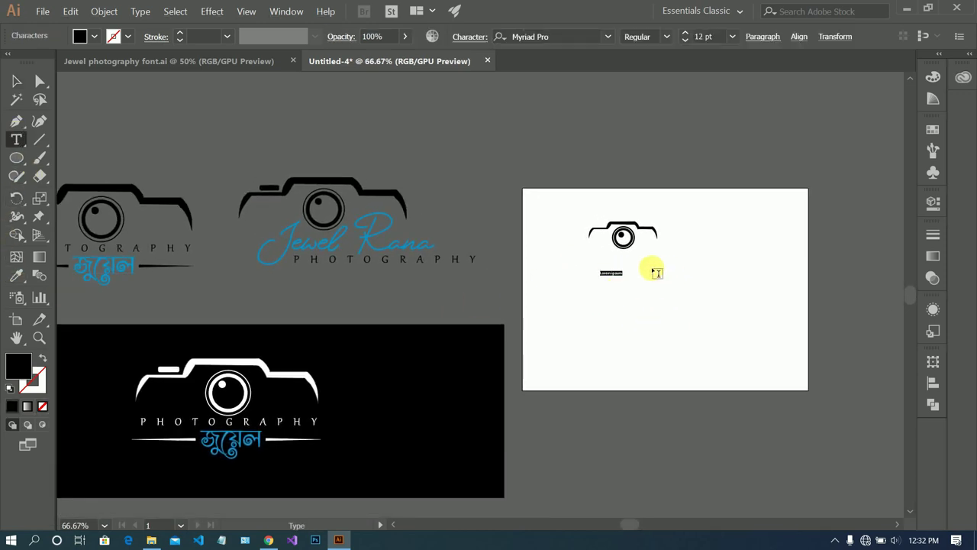
scroll(649, 275, "up", 5, "alt")
key("BackSpace")
type("Photography")
scroll(625, 290, "down", 3, "alt")
scroll(624, 290, "down", 2, "alt")
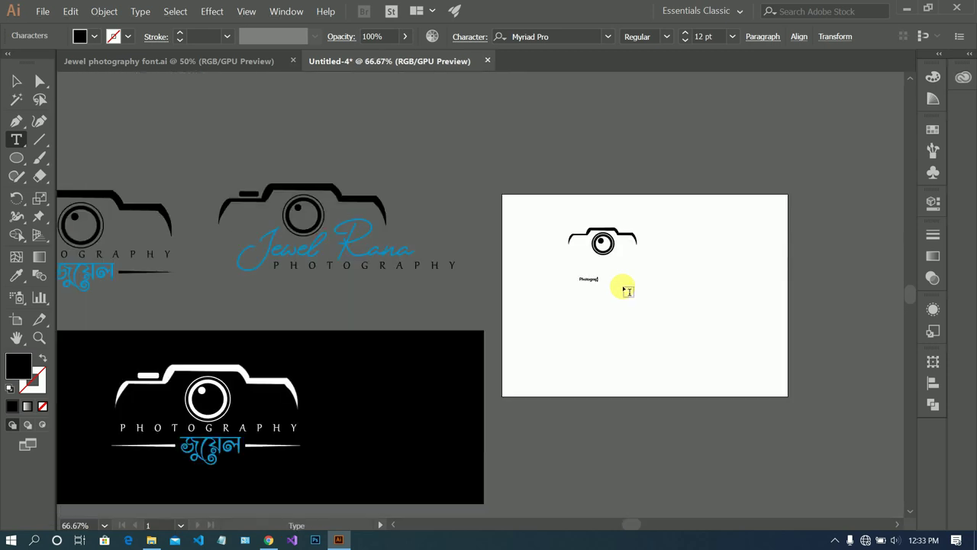
left_click(19, 79)
scroll(674, 251, "up", 2, "alt")
scroll(683, 258, "up", 1, "alt")
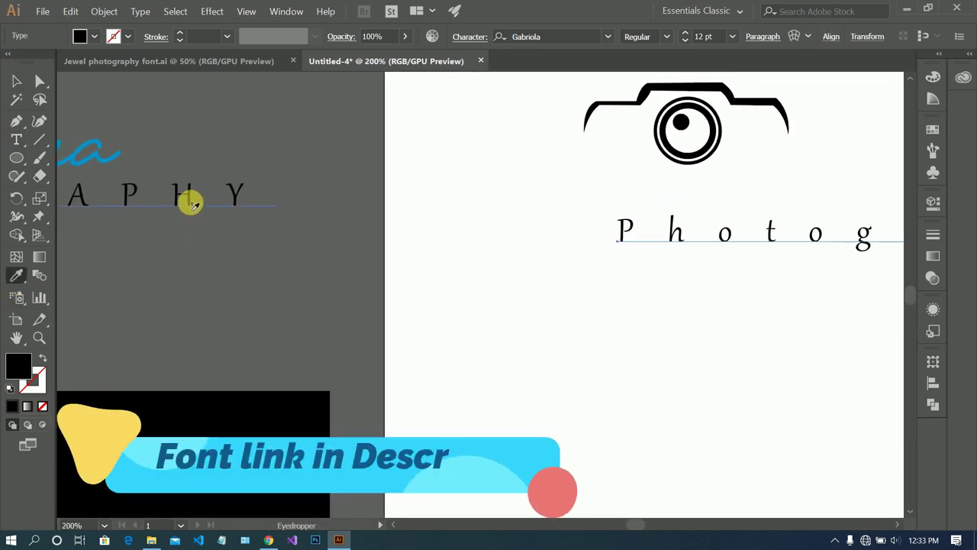
Move Photography under the camera, set it in All Caps, and resize it.
left_click(557, 285)
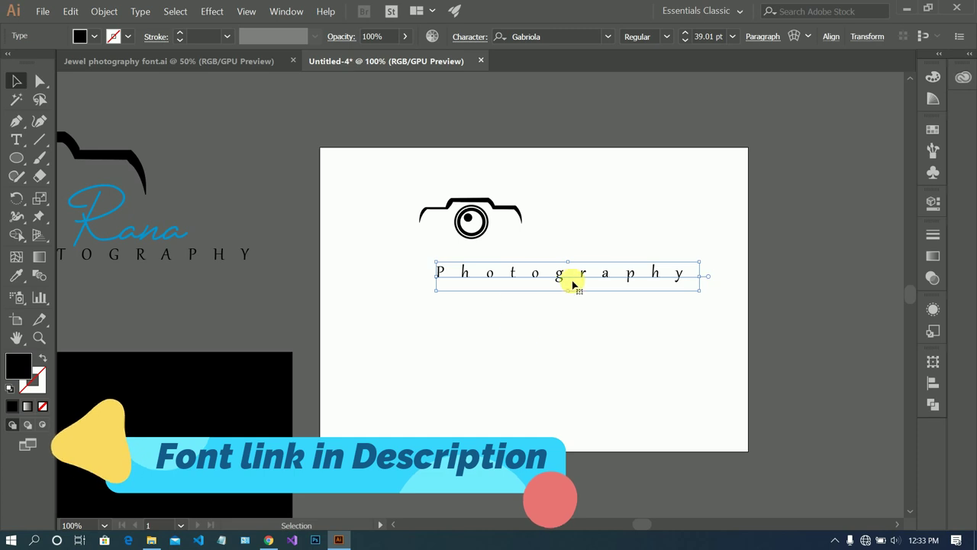
left_click_drag(591, 275, 470, 255)
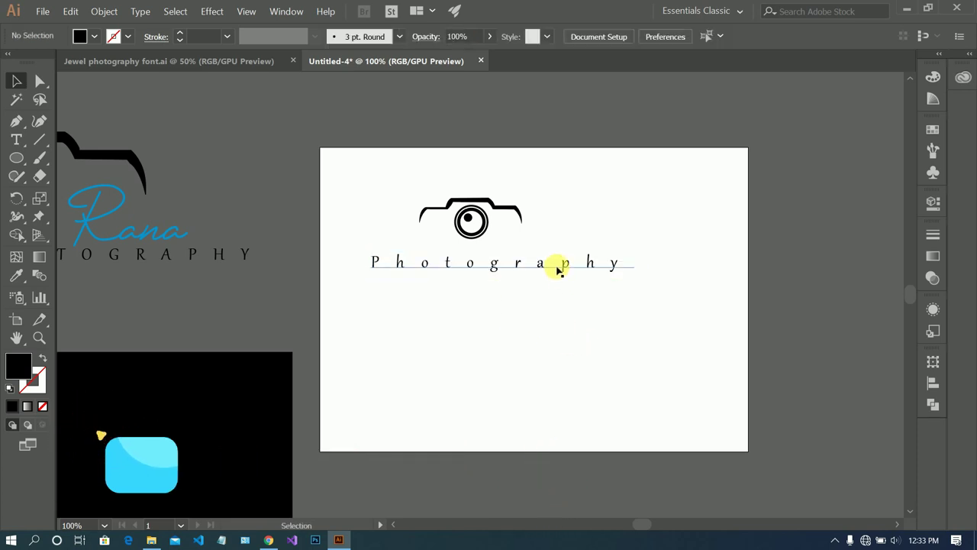
left_click(932, 205)
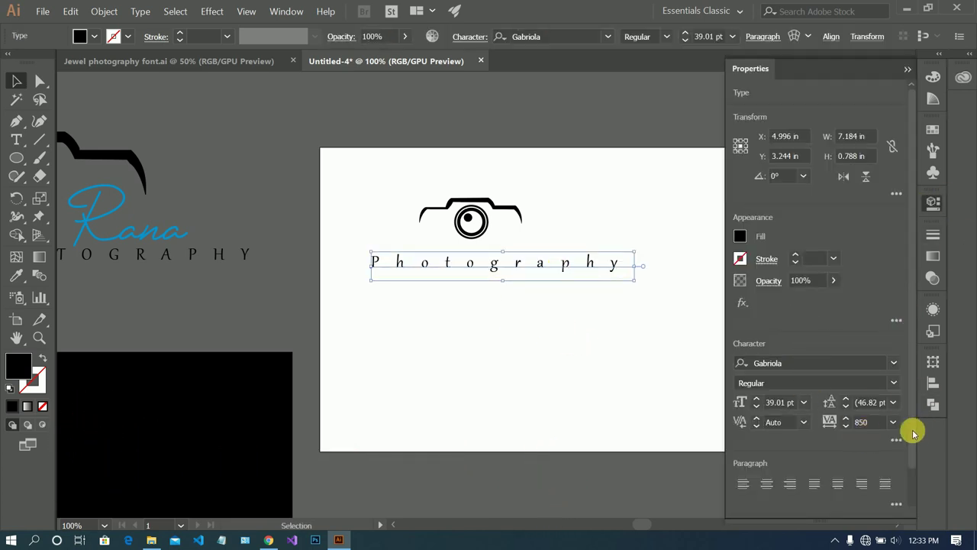
left_click(897, 441)
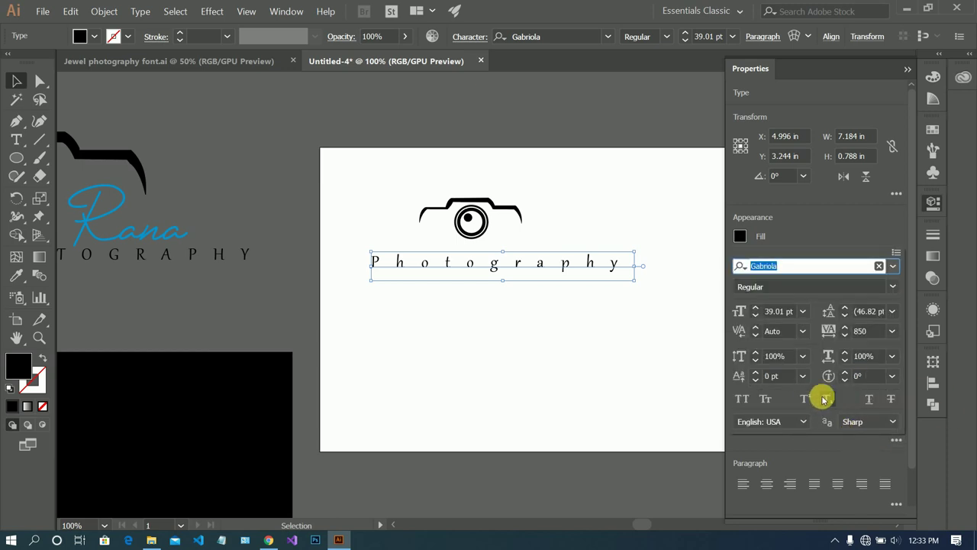
left_click(743, 400)
left_click(672, 263)
left_click_drag(659, 280, 625, 270)
left_click(575, 281)
scroll(574, 281, "up", 2)
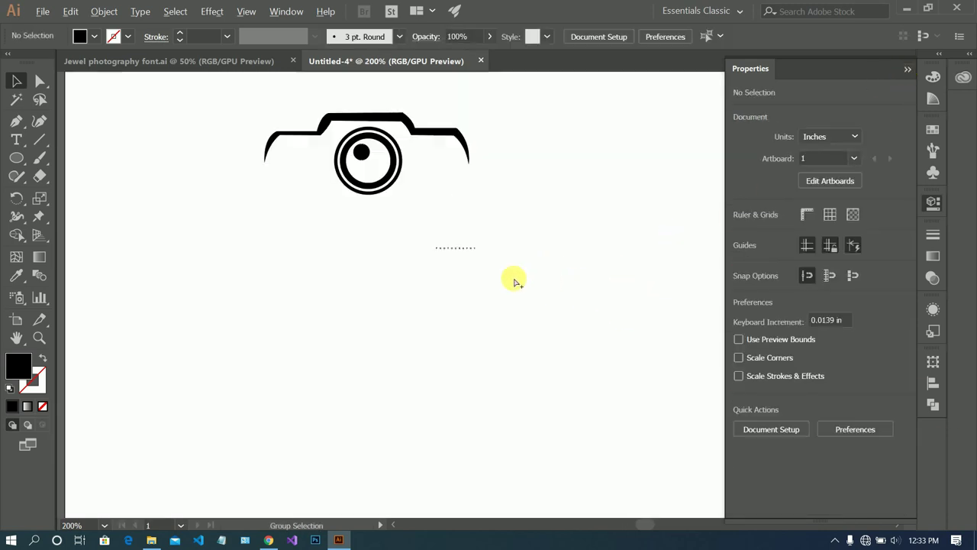
Scale PHOTOGRAPHY up into a wide line positioned under the camera.
left_click(479, 252)
left_click_drag(476, 253, 572, 298)
left_click_drag(532, 247, 433, 214)
left_click_drag(585, 252, 642, 284)
key("ctrl+shift+a")
left_click(908, 68)
scroll(558, 270, "down", 2)
key("ctrl+minus")
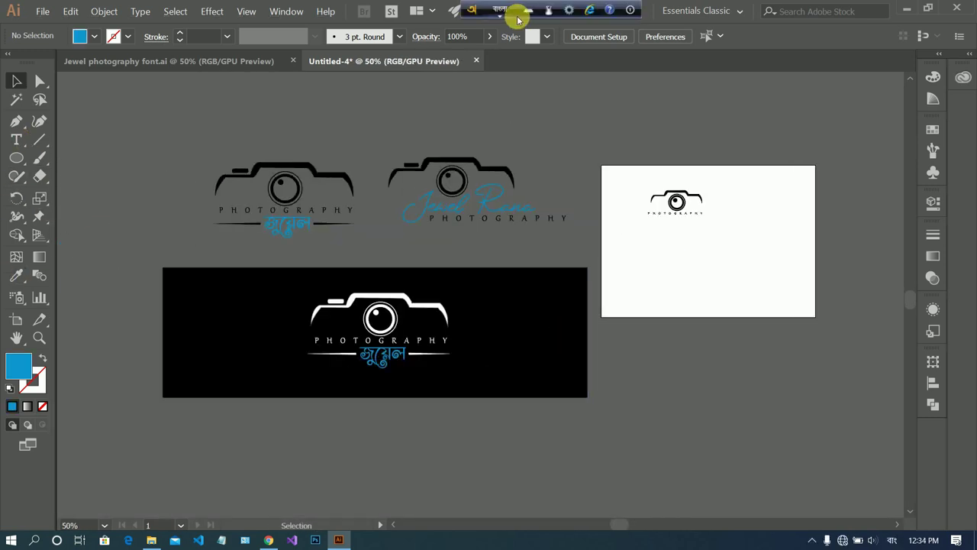
Switch the Bangla keyboard to ANSI output and type the Bengali name on the white artboard.
left_click(572, 12)
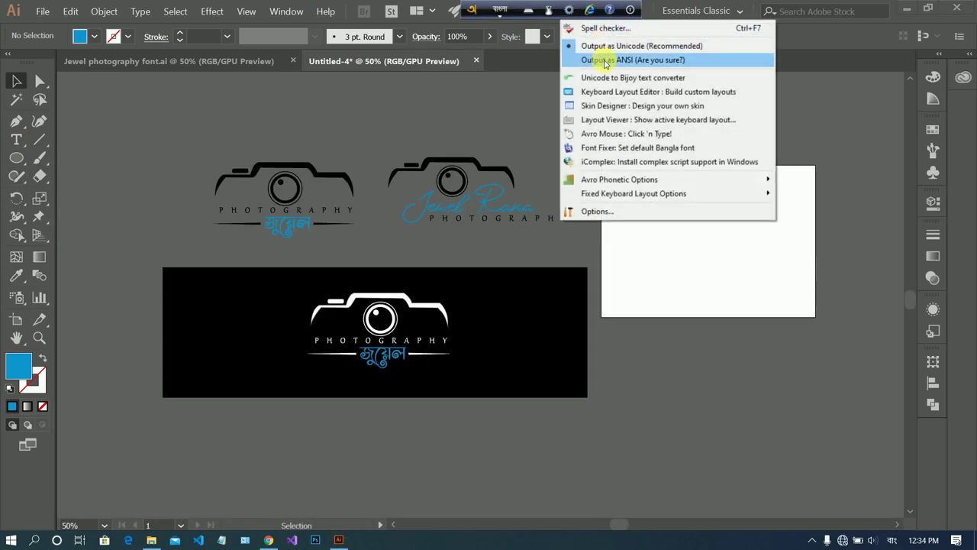
left_click(601, 77)
left_click(528, 366)
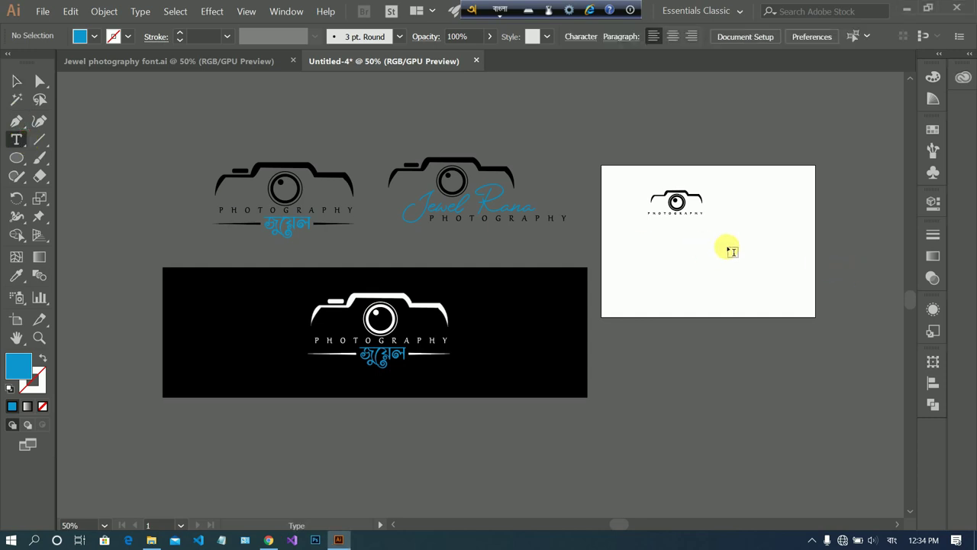
left_click(705, 251)
key("BackSpace")
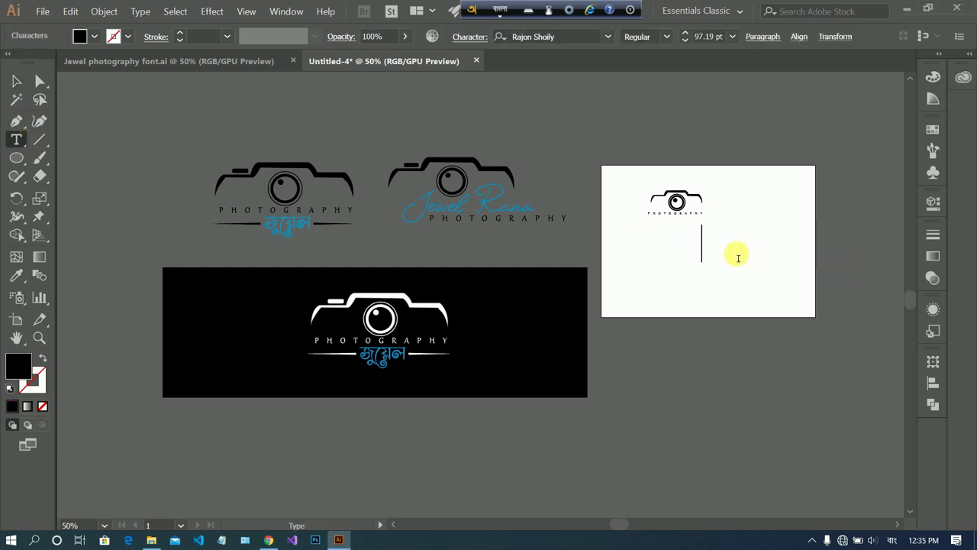
type("Juyel")
left_click(16, 81)
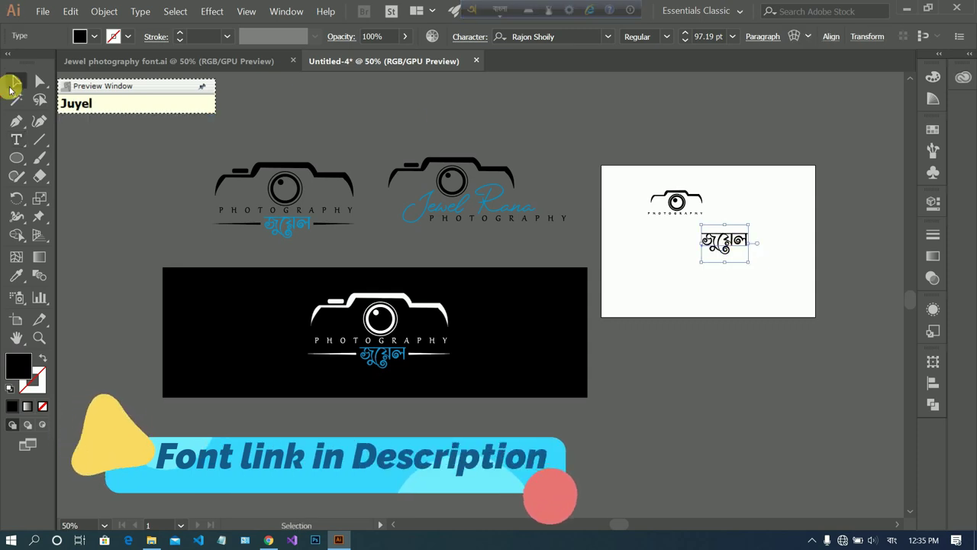
Move the Bengali name under the camera logo and shrink it to about half size.
left_click_drag(741, 252, 678, 235)
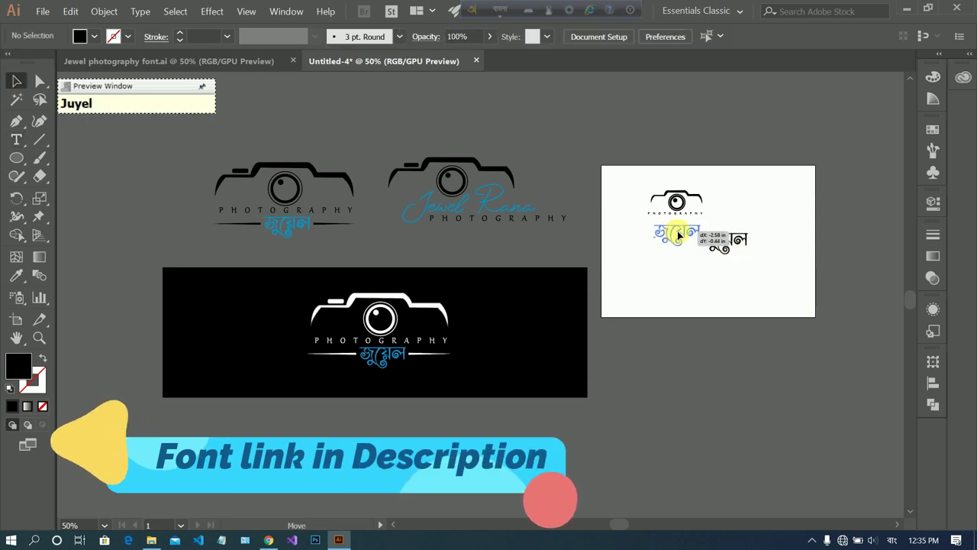
left_click_drag(680, 235, 678, 230)
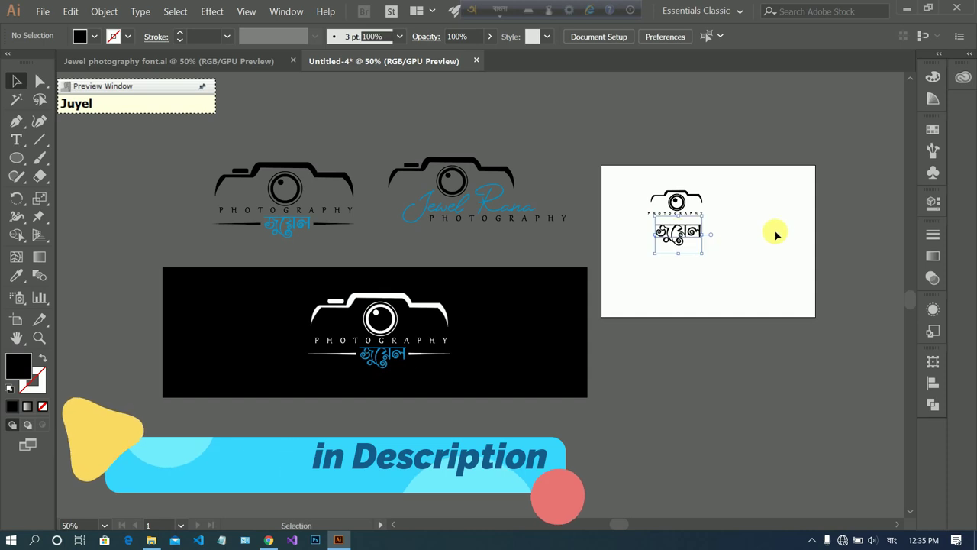
scroll(771, 267, "up", 2)
scroll(777, 284, "up", 2)
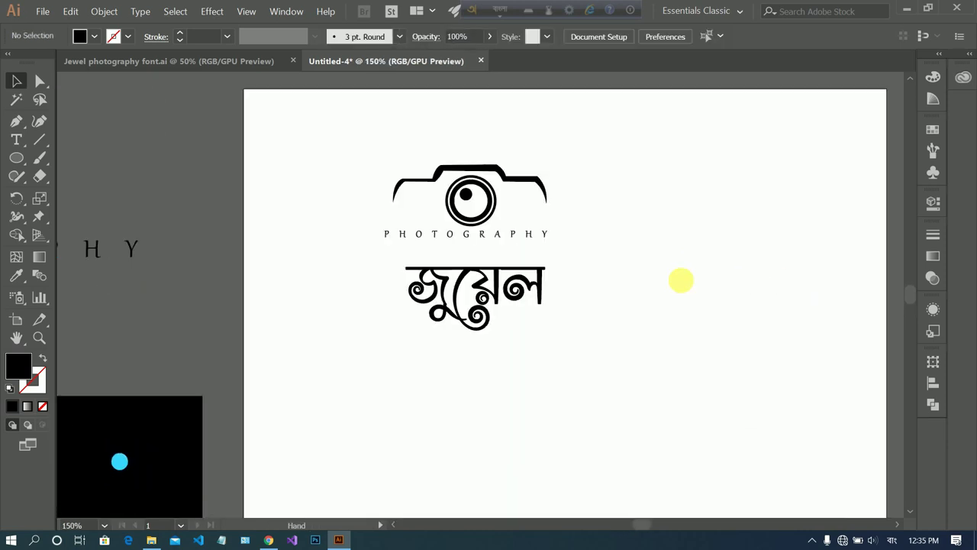
left_click(504, 297)
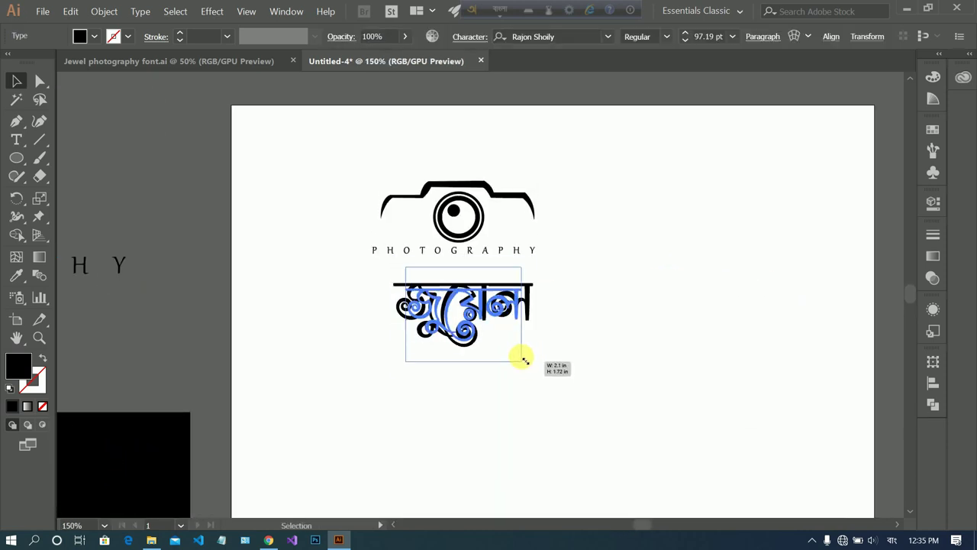
left_click_drag(535, 374, 498, 339)
scroll(580, 320, "up", 2)
left_click(580, 324)
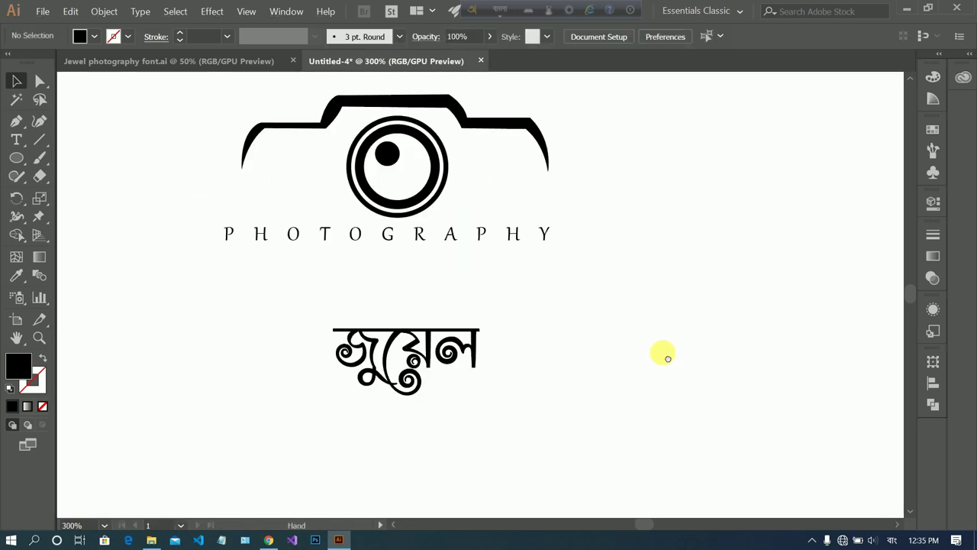
Fit the name just under PHOTOGRAPHY, shrinking it slightly, and align PHOTOGRAPHY above it.
scroll(578, 281, "up", 2)
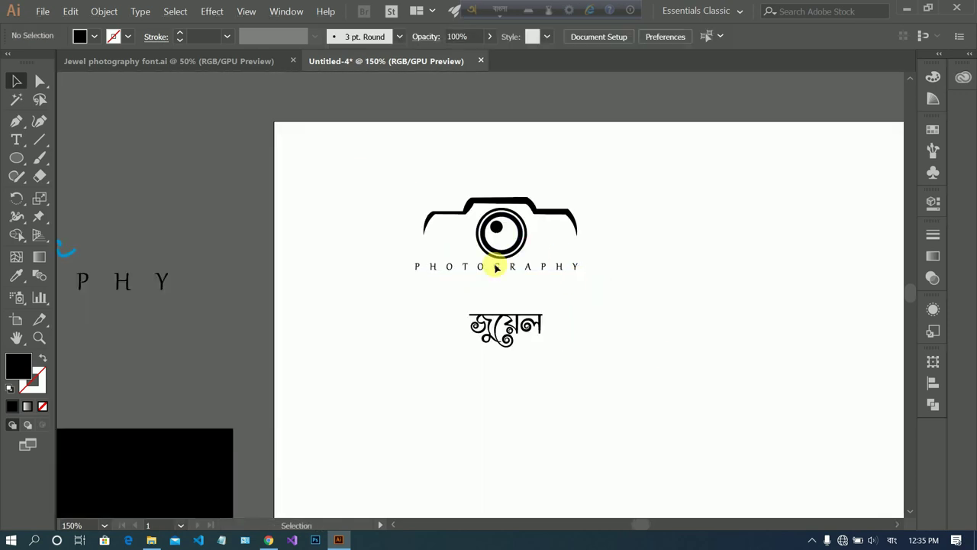
left_click_drag(521, 337, 521, 301)
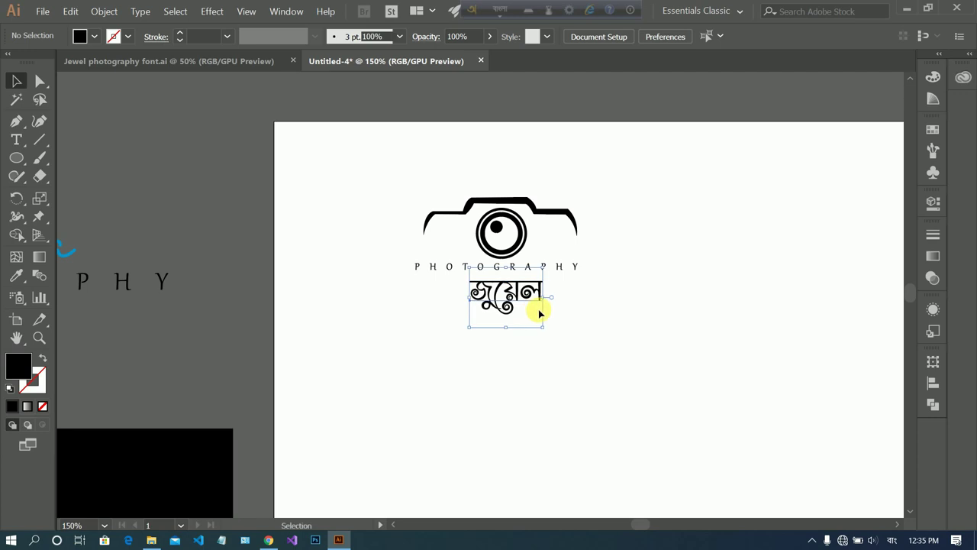
left_click_drag(548, 330, 525, 291)
left_click(604, 311)
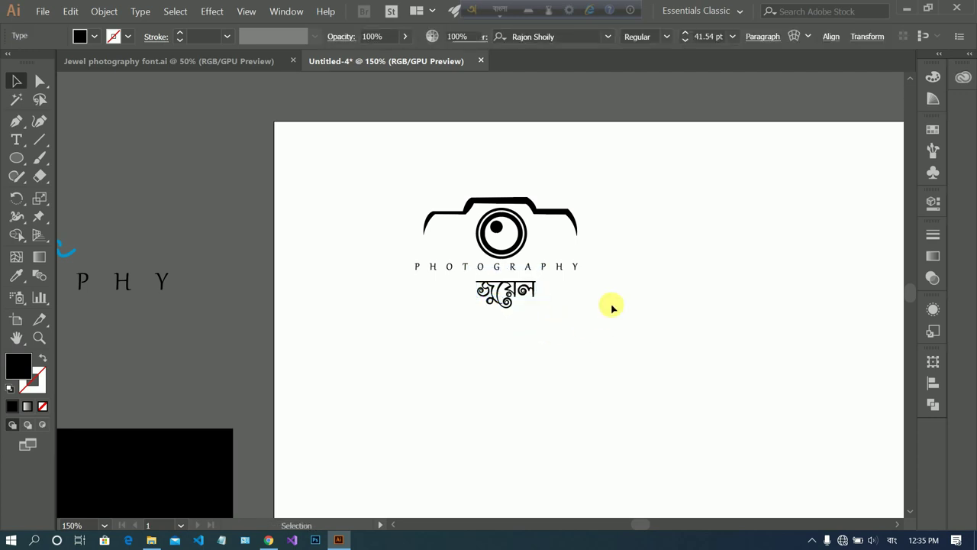
left_click(611, 307)
scroll(611, 305, "down", 2)
scroll(623, 318, "up", 2)
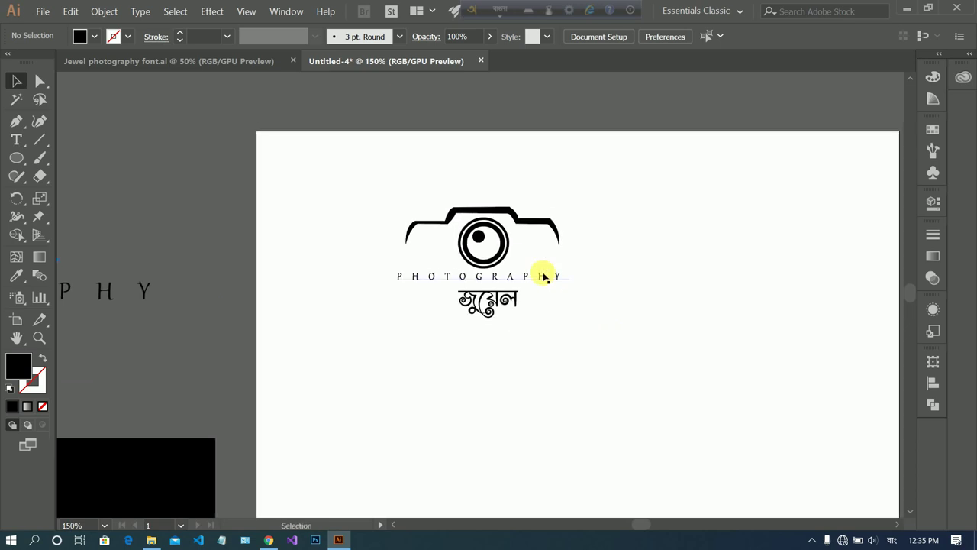
left_click_drag(550, 280, 550, 280)
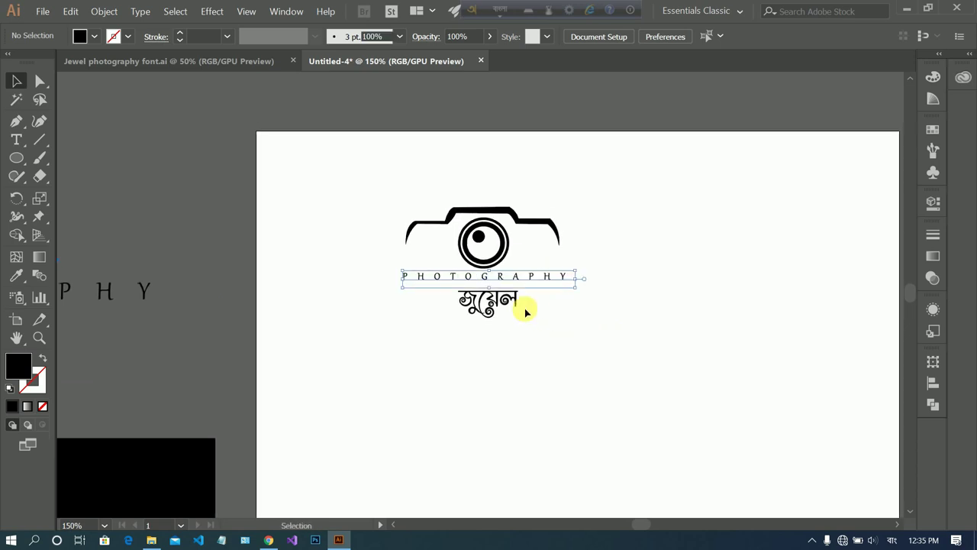
left_click(259, 199)
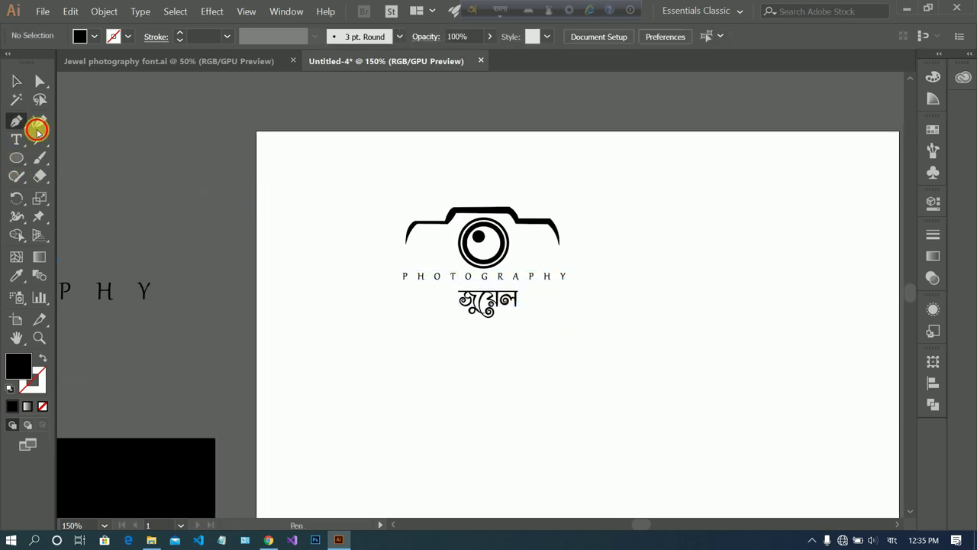
Draw a short horizontal line with the Pen tool to the right of the name.
scroll(585, 310, "up", 2)
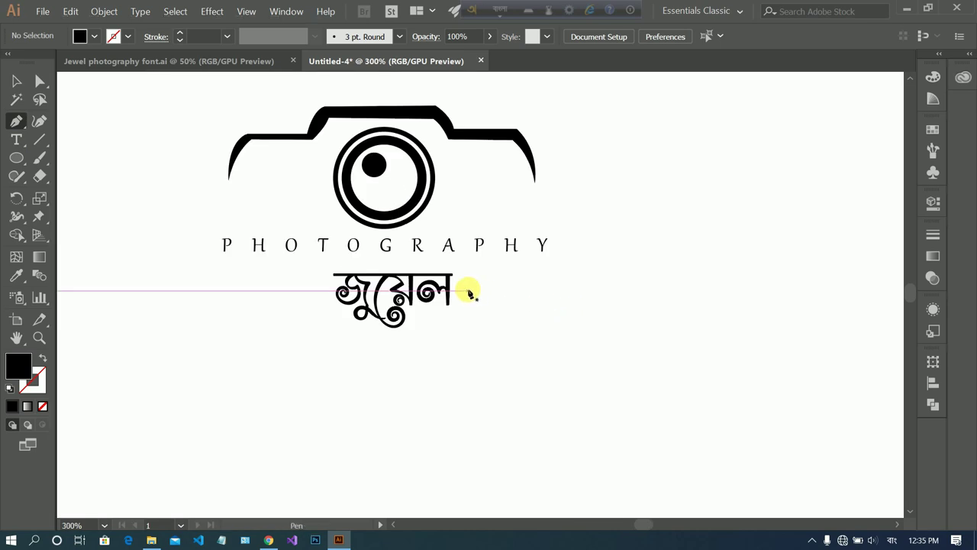
left_click(467, 290)
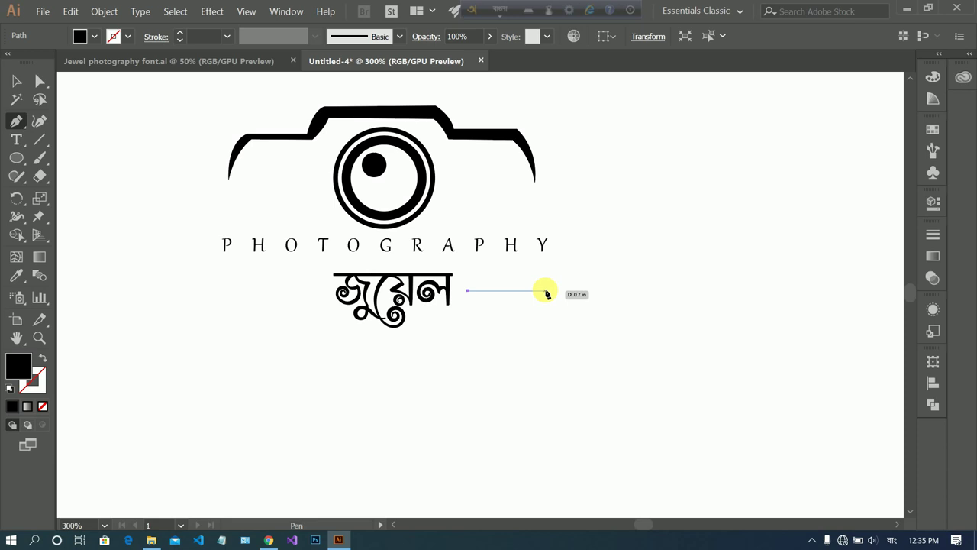
left_click(545, 291)
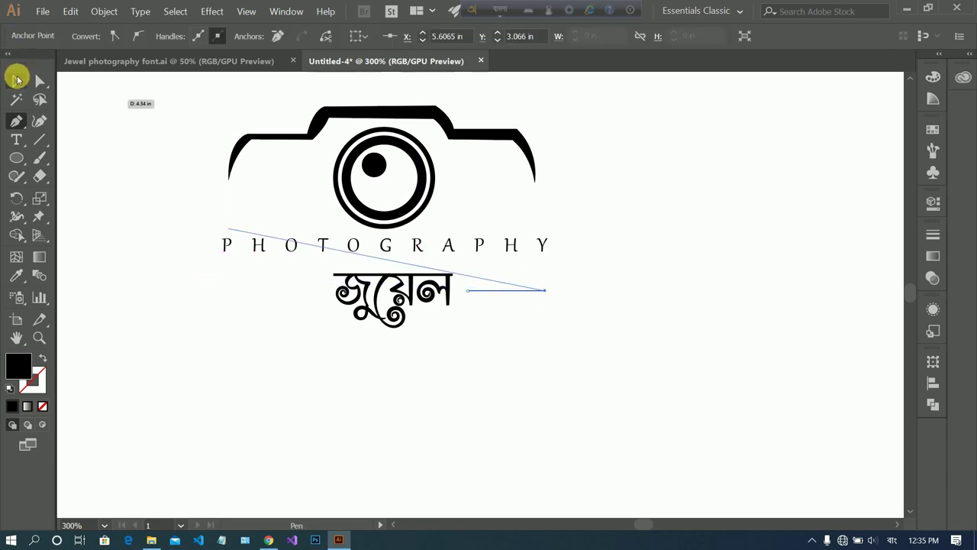
left_click(931, 202)
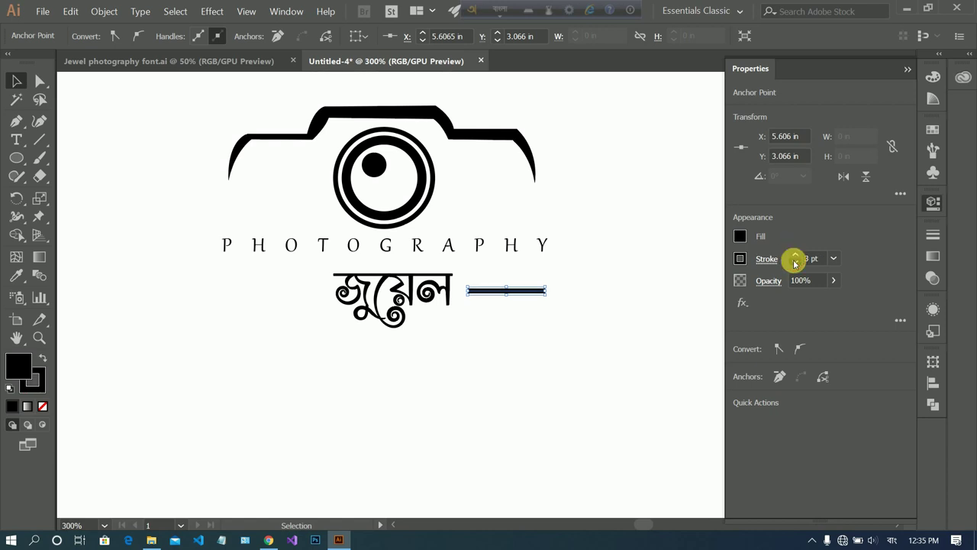
left_click(101, 124)
Give the line a tapered stroke width profile.
left_click(537, 291)
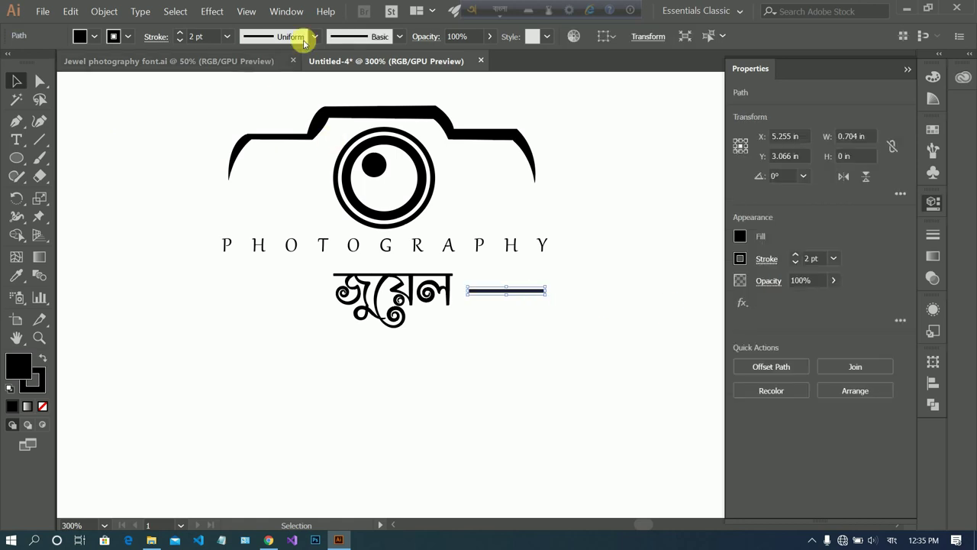
left_click(313, 38)
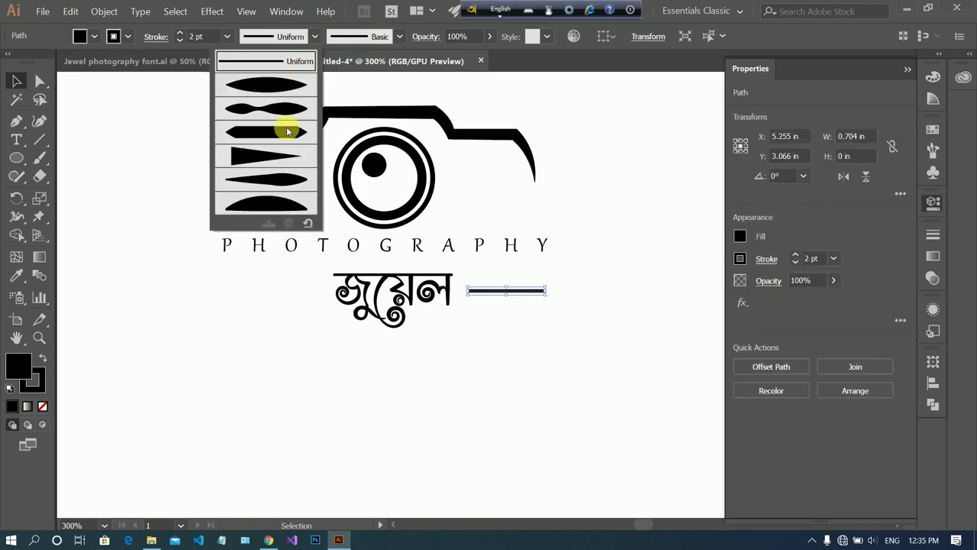
left_click(284, 159)
left_click(474, 301)
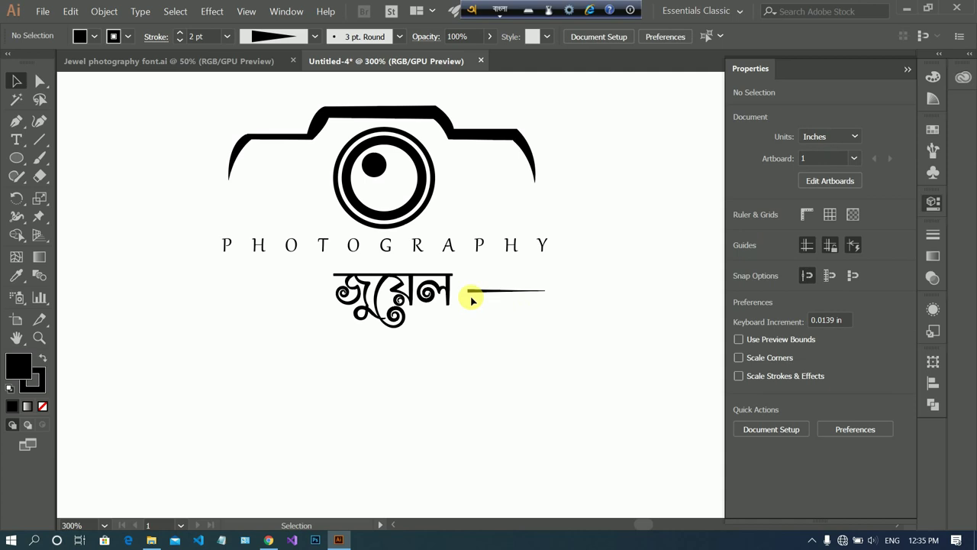
left_click(500, 291)
left_click(562, 280)
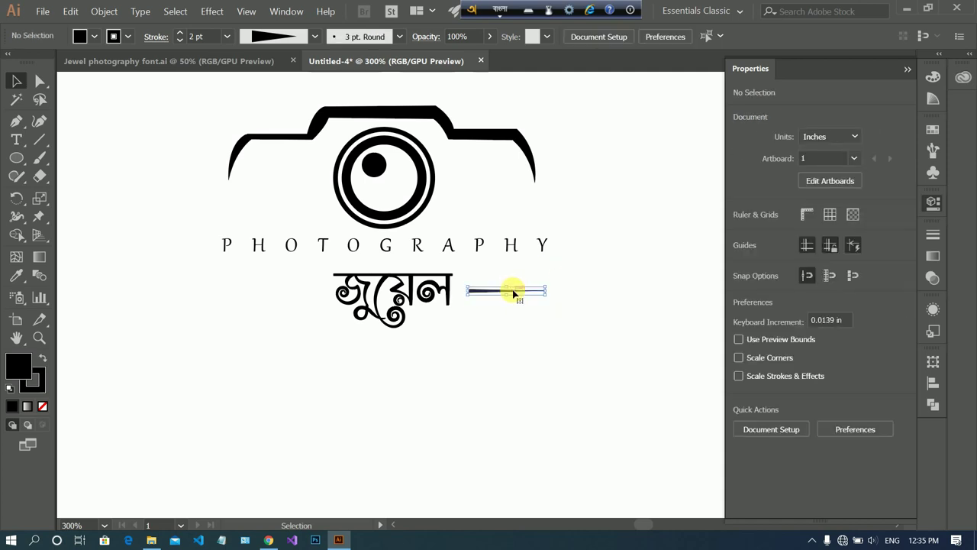
left_click(509, 290)
left_click(489, 328)
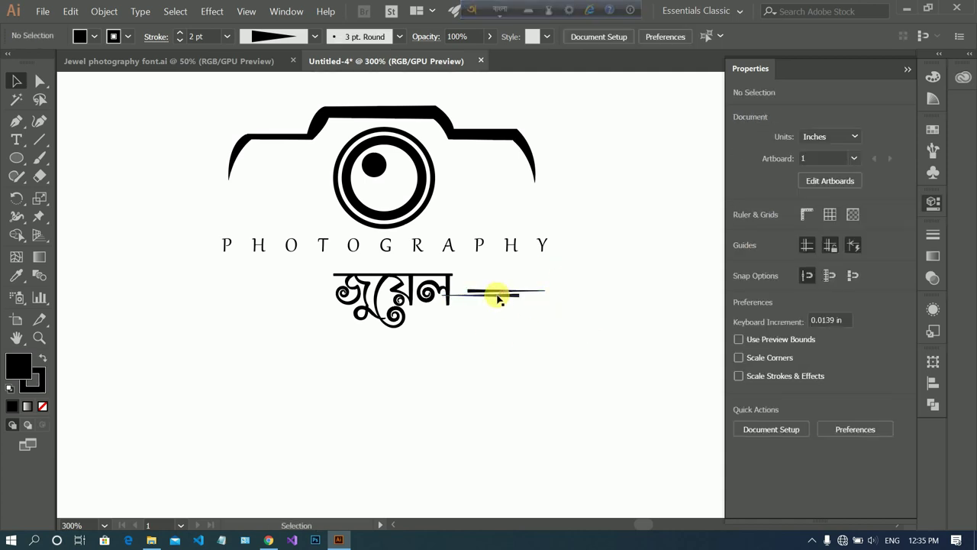
Alt-drag a copy of the tapered line to the left and centre the name between the lines.
left_click_drag(283, 293, 284, 293)
left_click(595, 327)
mouse_move(405, 289)
left_mouse_down()
mouse_move(382, 286)
mouse_move(427, 296)
left_mouse_up()
left_click(550, 327)
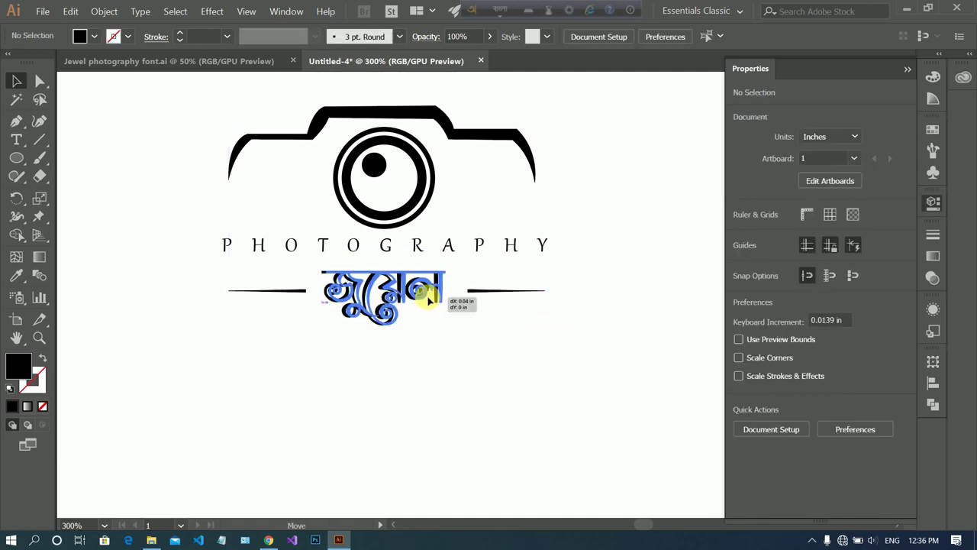
key("ctrl+0")
Zoom and scroll around the document to review the logo artboards.
key("ctrl+minus")
left_click(595, 364)
scroll(597, 368, "down", 1)
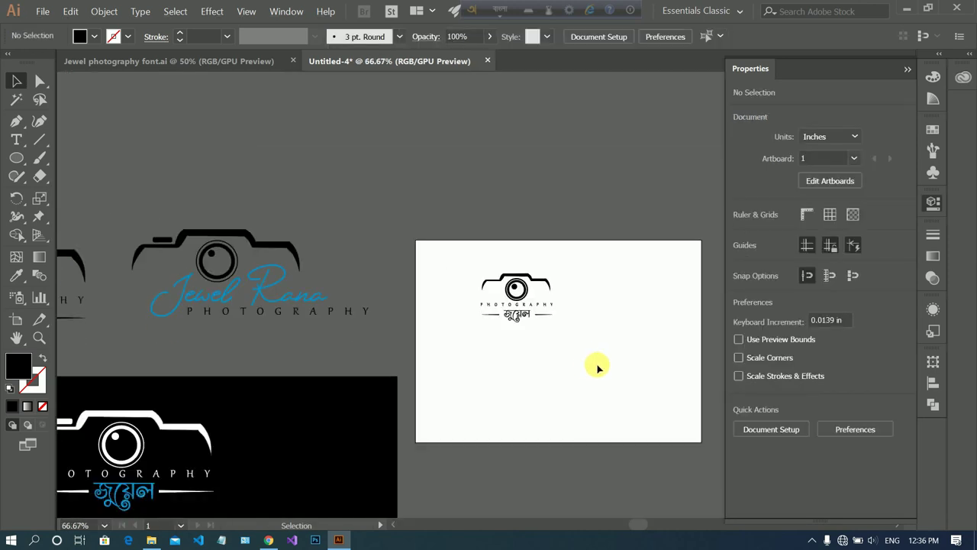
scroll(587, 364, "down", 1)
scroll(587, 364, "down", 1)
scroll(589, 353, "down", 2, "alt")
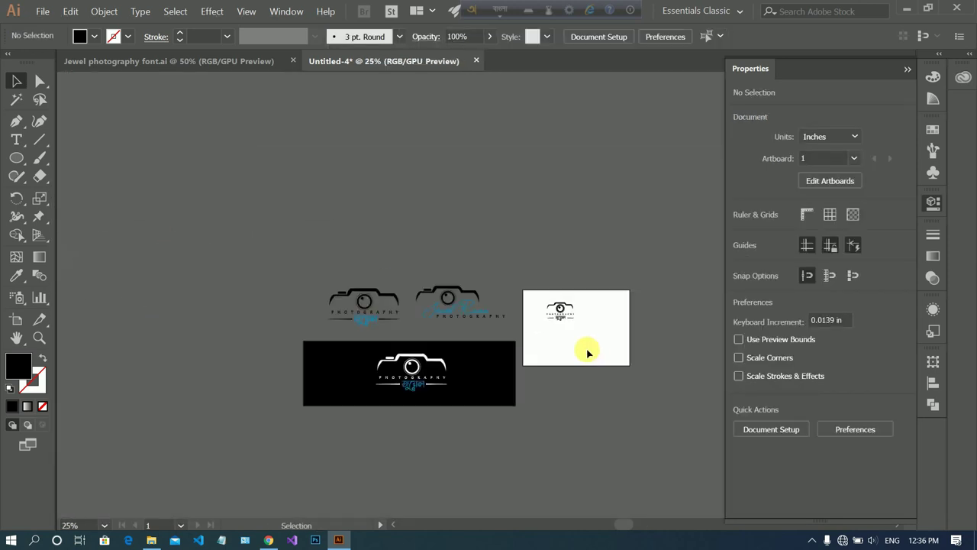
scroll(588, 352, "up", 1, "alt")
scroll(587, 350, "up", 1, "alt")
scroll(565, 345, "up", 1)
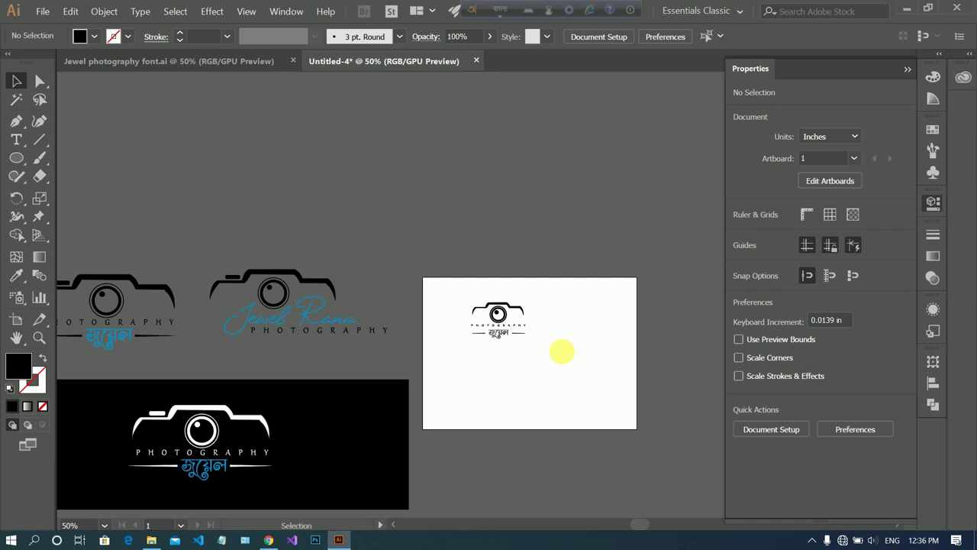
scroll(561, 351, "up", 1, "alt")
scroll(563, 352, "down", 2, "alt")
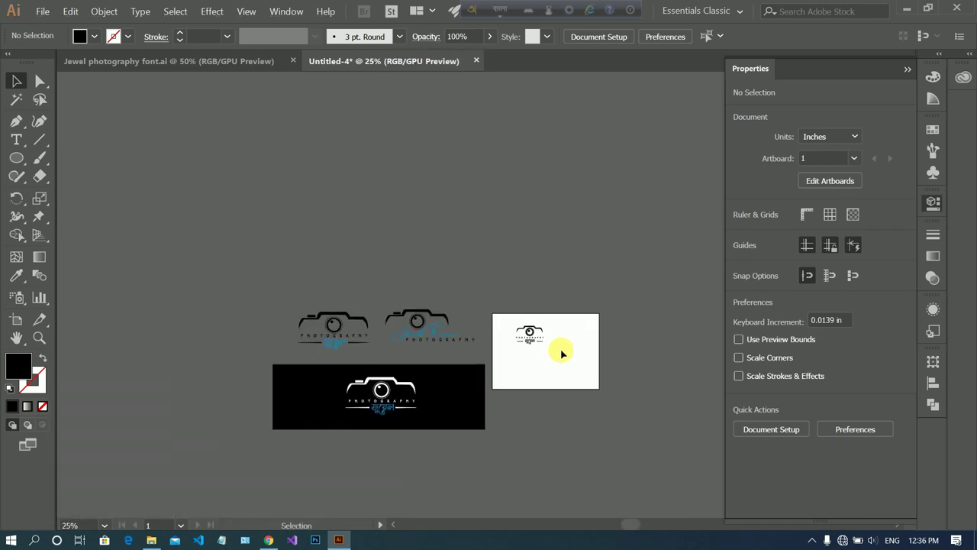
scroll(562, 353, "down", 1)
scroll(562, 349, "down", 1, "alt")
scroll(559, 333, "up", 2, "alt")
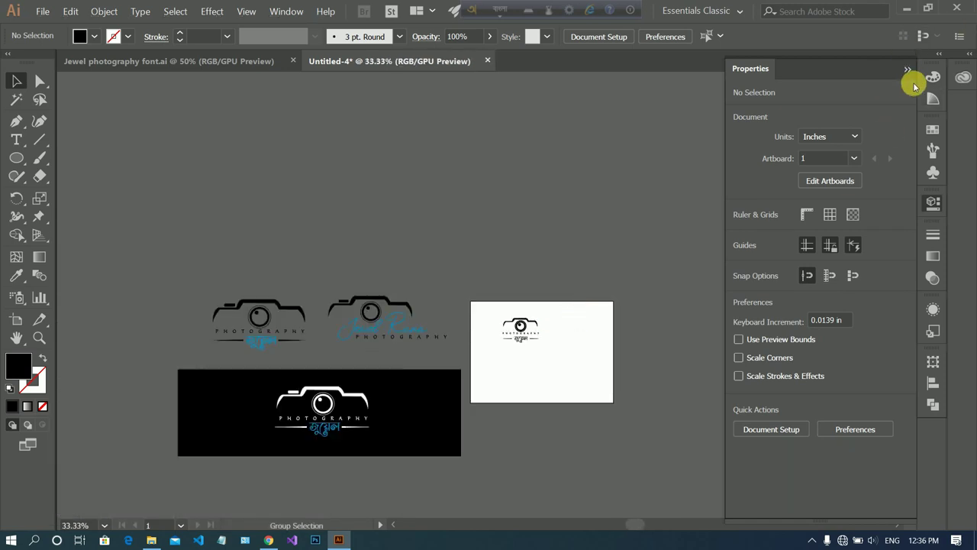
left_click(908, 69)
scroll(672, 290, "up", 3, "alt")
scroll(535, 336, "down", 1)
Marquee-select every part of the camera logo on the new artboard and group them.
mouse_move(436, 353)
left_mouse_down()
mouse_move(872, 180)
mouse_move(794, 197)
left_mouse_up()
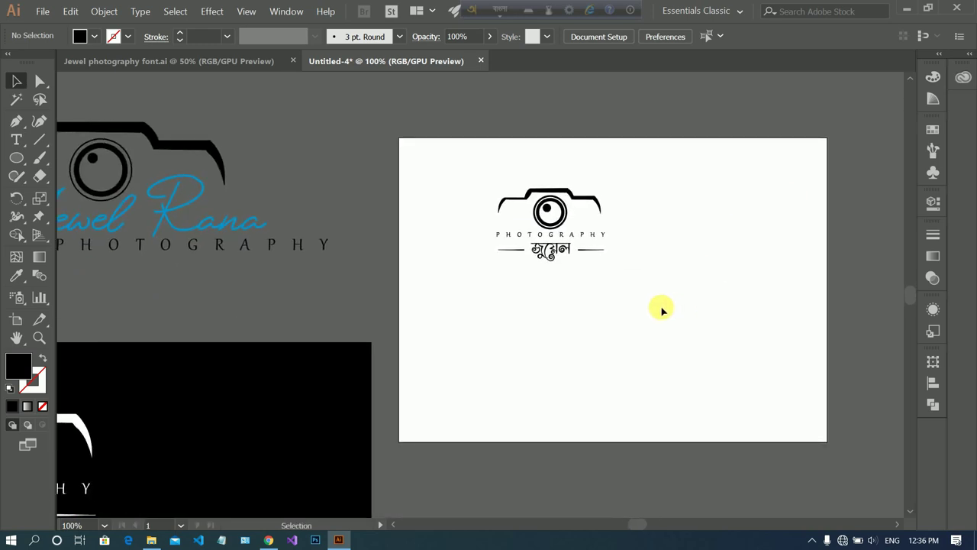
scroll(640, 257, "down", 1)
left_click_drag(497, 151, 629, 255)
left_click(587, 196)
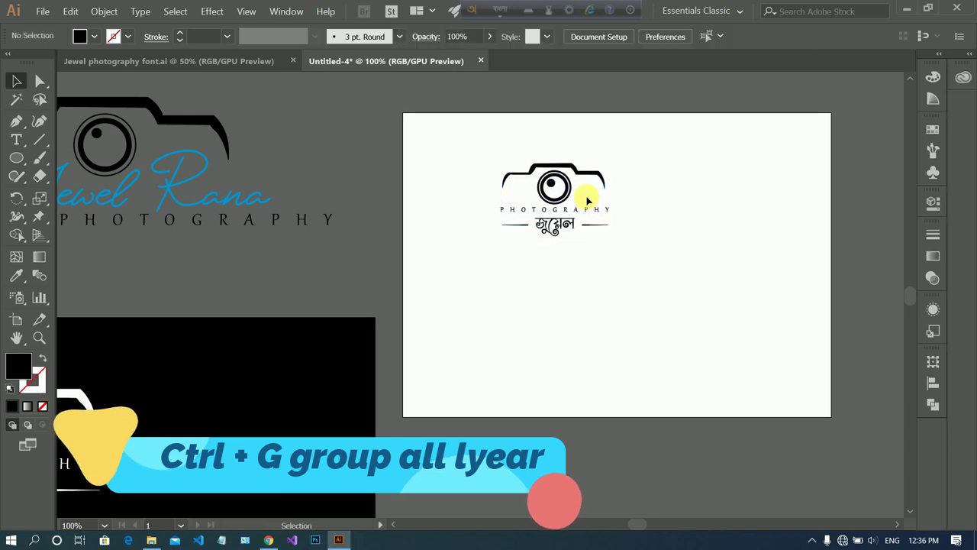
Shift the logo group slightly left and remove the stray short line below it.
left_click_drag(563, 196, 526, 193)
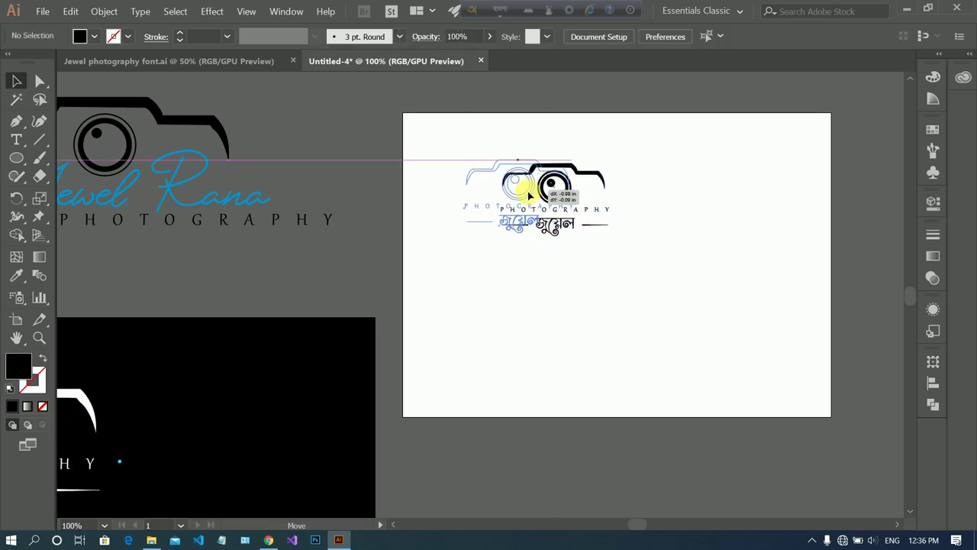
left_click(633, 262)
key("ctrl+z")
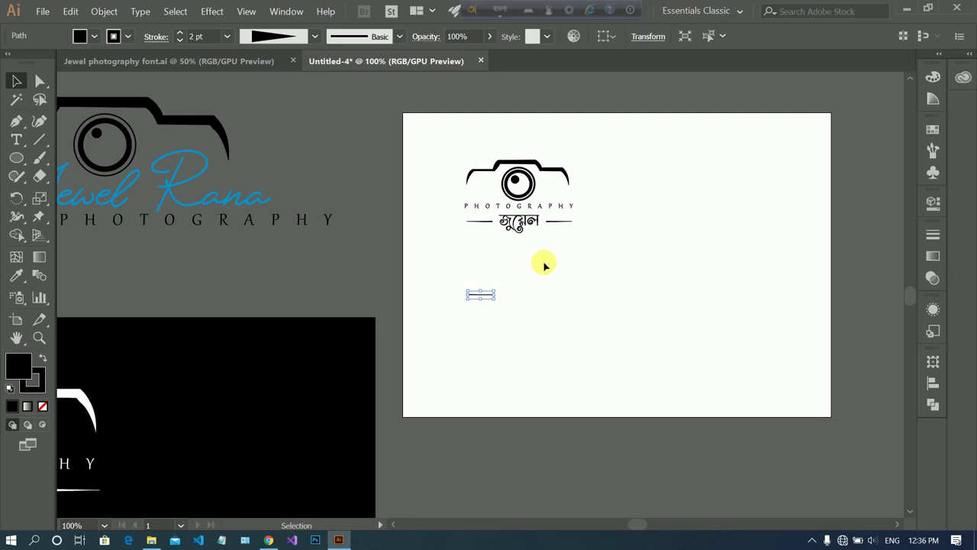
key("ctrl+z")
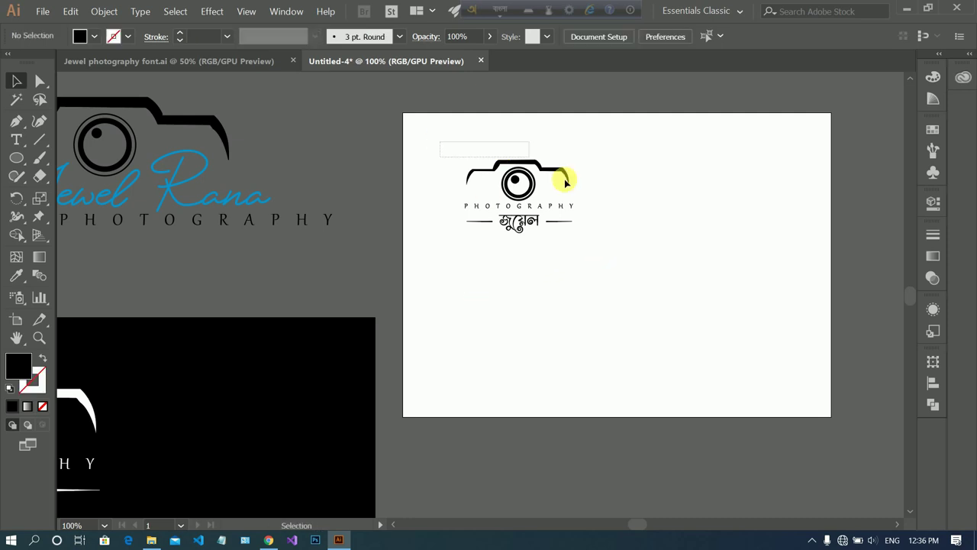
Duplicate the logo group and place the copy at the lower right of the artboard.
left_click_drag(617, 254, 617, 255)
key("ctrl+c")
key("ctrl+v")
left_click(528, 276)
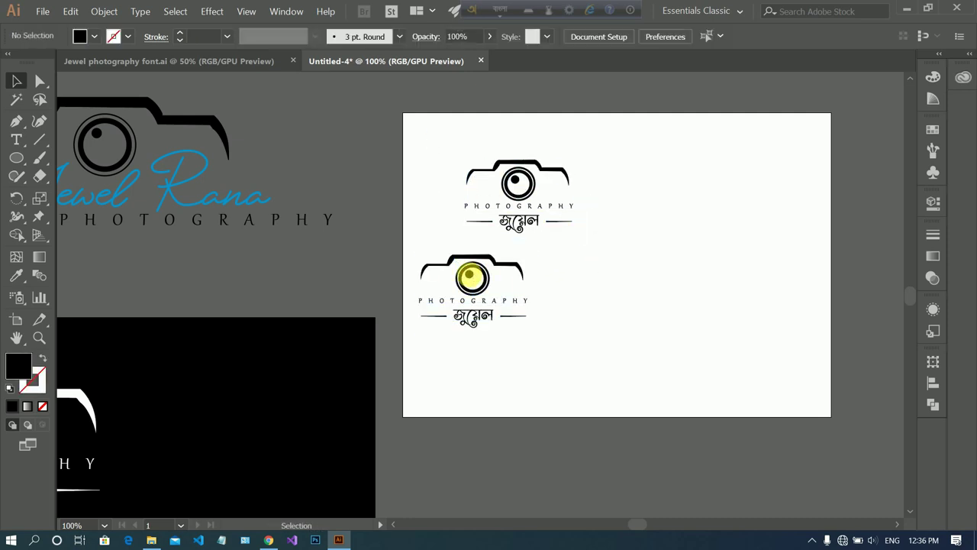
mouse_move(509, 292)
left_mouse_down()
mouse_move(632, 357)
mouse_move(622, 341)
left_mouse_up()
left_click(713, 290)
left_click(171, 258)
scroll(604, 332, "down", 2)
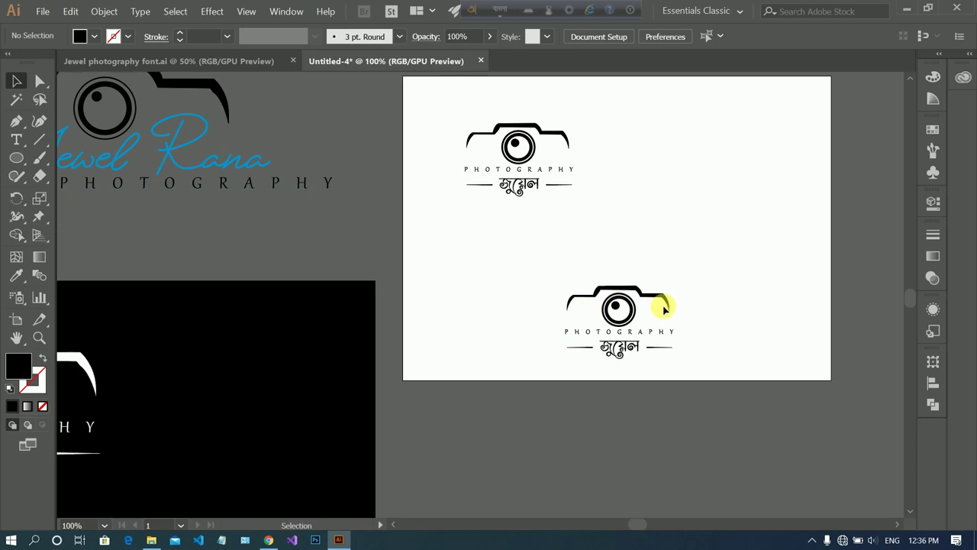
scroll(664, 307, "up", 1, "alt")
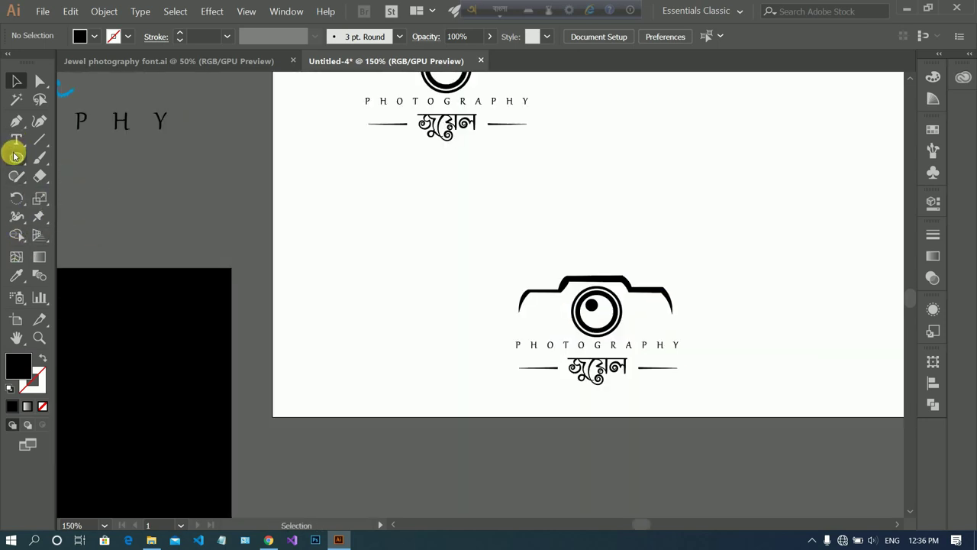
Draw a black band over the artboard's lower half and bring the logo in front of it.
left_click_drag(14, 155, 84, 157)
left_click_drag(272, 214, 741, 416)
left_click(16, 80)
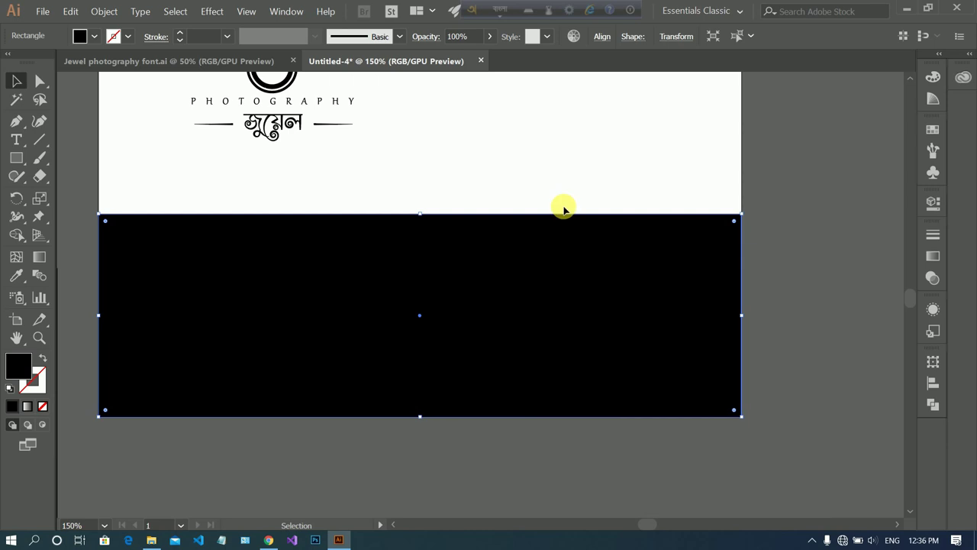
left_click(423, 317)
right_click(443, 281)
left_click(588, 394)
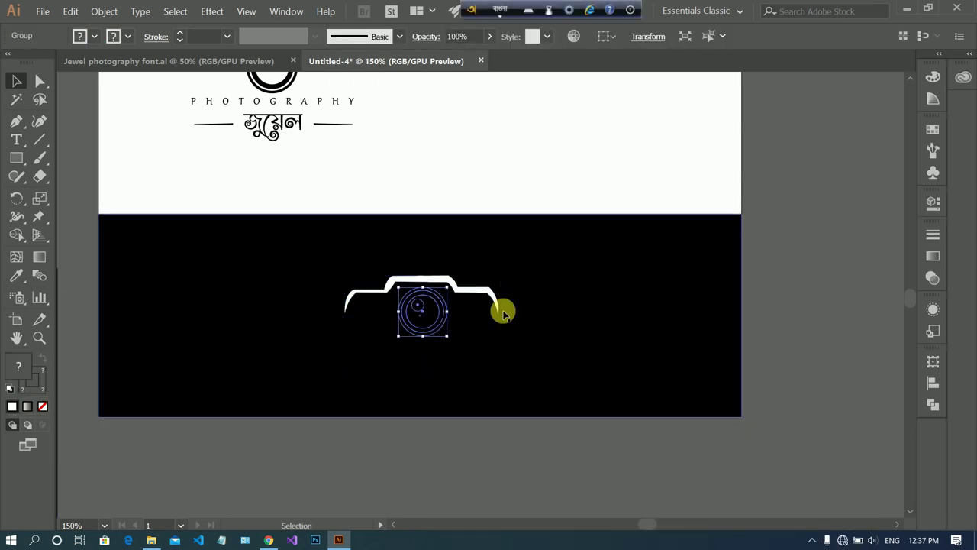
Make the logo's lens circle and side lines white (#FFFFFF).
left_click(207, 345)
left_click(436, 318)
left_click(846, 334)
left_click(42, 392)
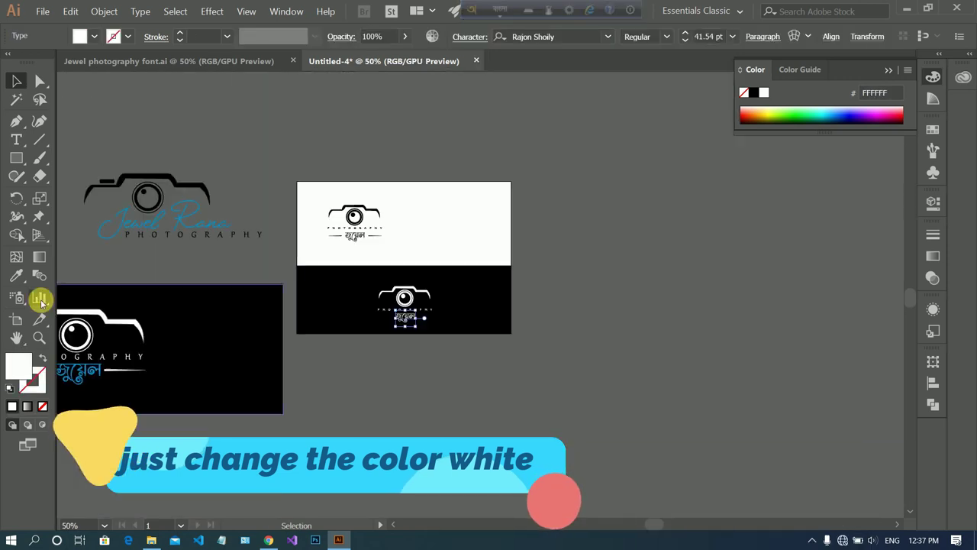
scroll(604, 416, "up", 5)
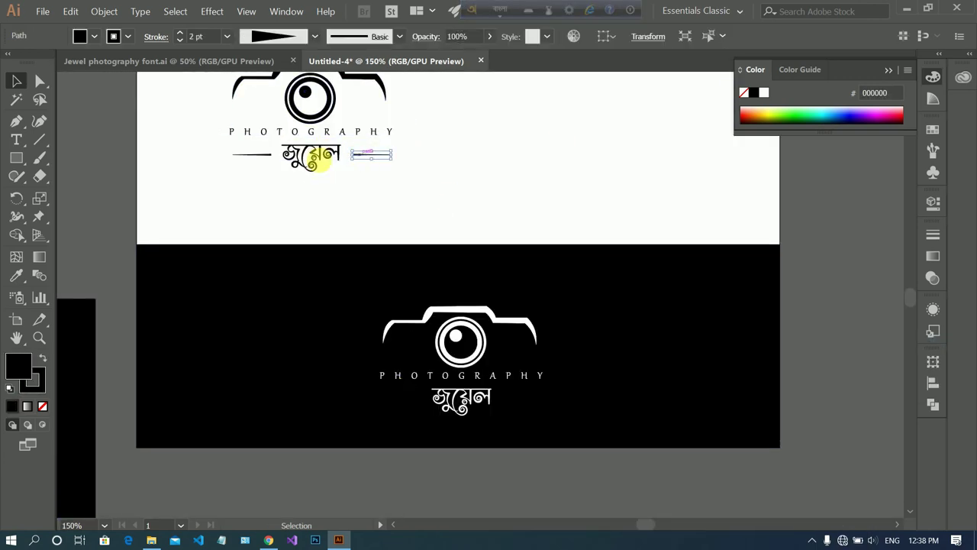
left_click_drag(321, 156, 469, 399)
double_click(32, 380)
type("FFFFFF")
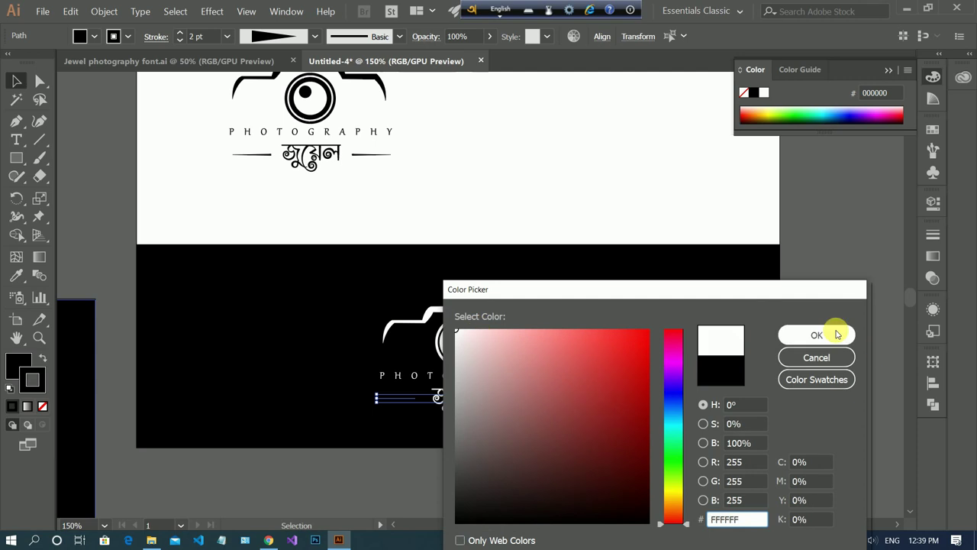
left_click(837, 335)
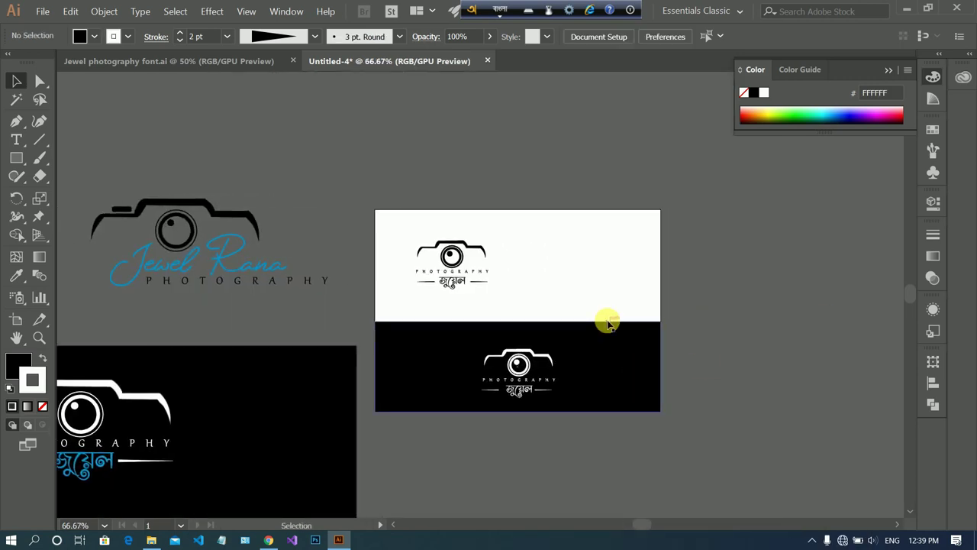
Collapse the Color panel and drag a copy of the black camera logo to the right.
scroll(608, 324, "down", 2)
scroll(658, 357, "up", 2)
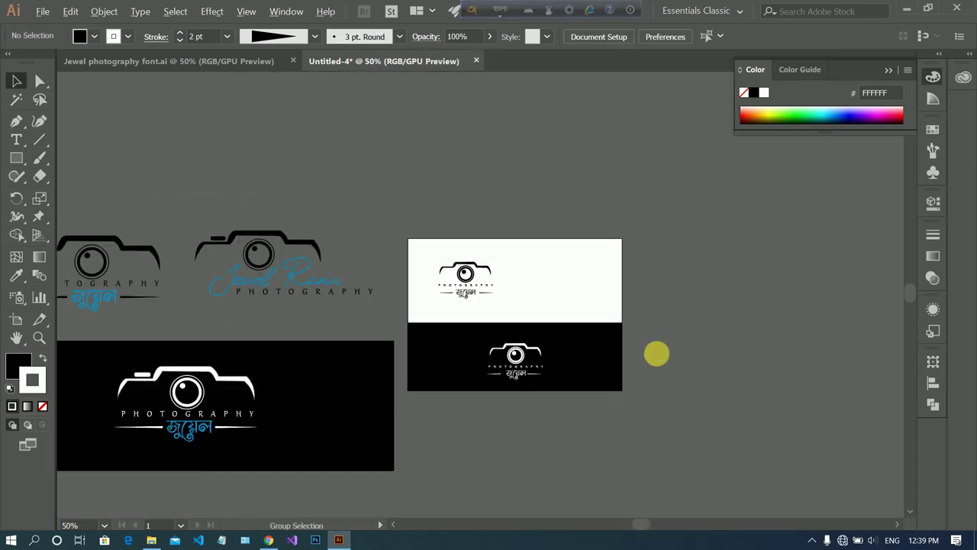
scroll(646, 351, "left", 3)
scroll(665, 341, "down", 2)
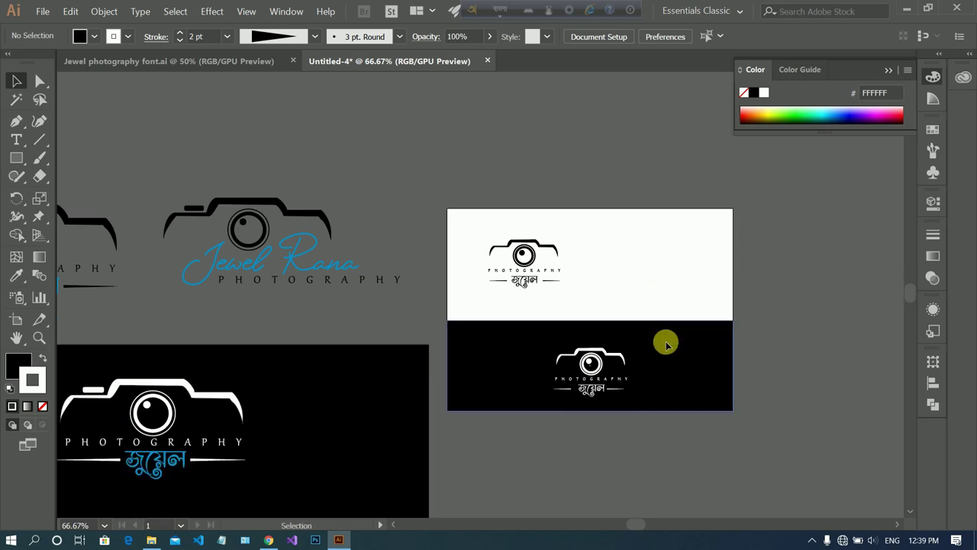
scroll(679, 321, "up", 2)
left_click_drag(695, 299, 680, 366)
scroll(680, 366, "up", 1)
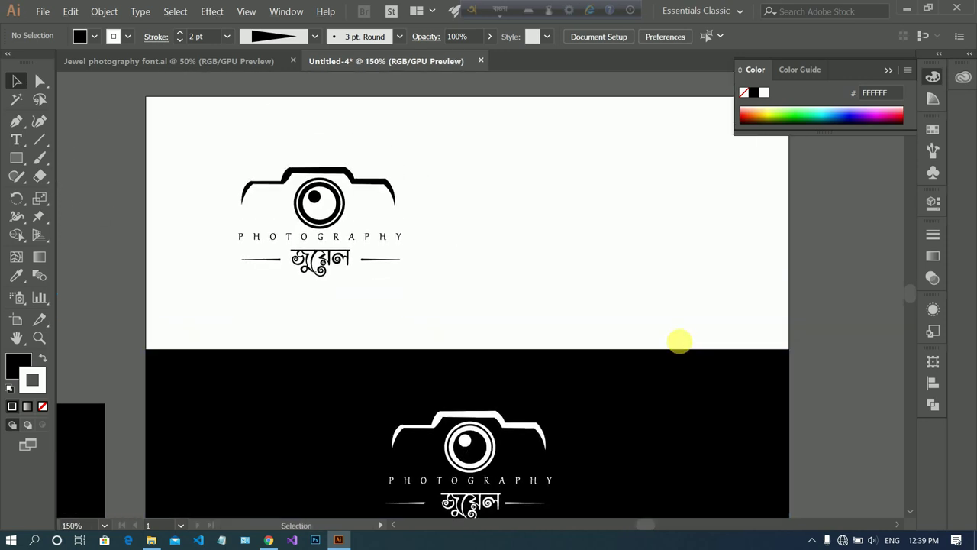
scroll(680, 341, "down", 1)
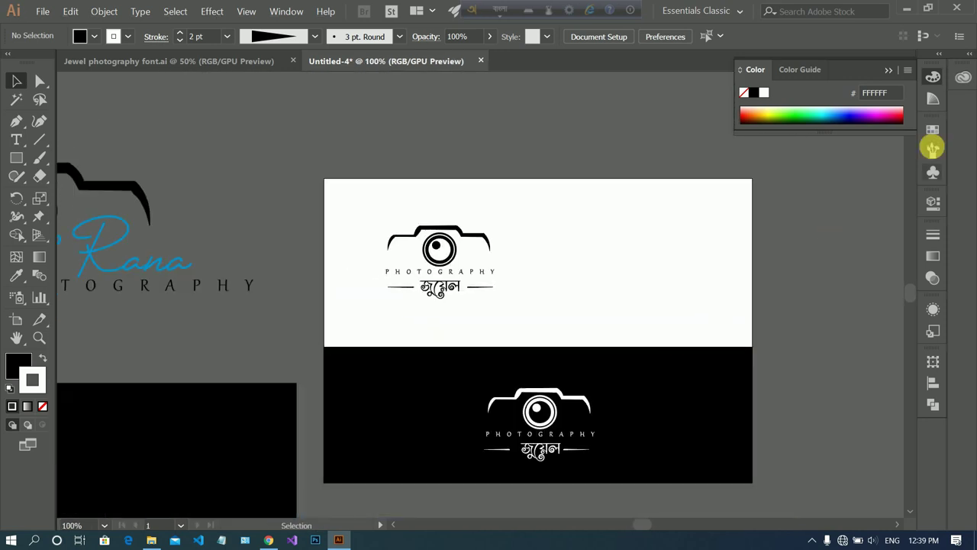
left_click(907, 74)
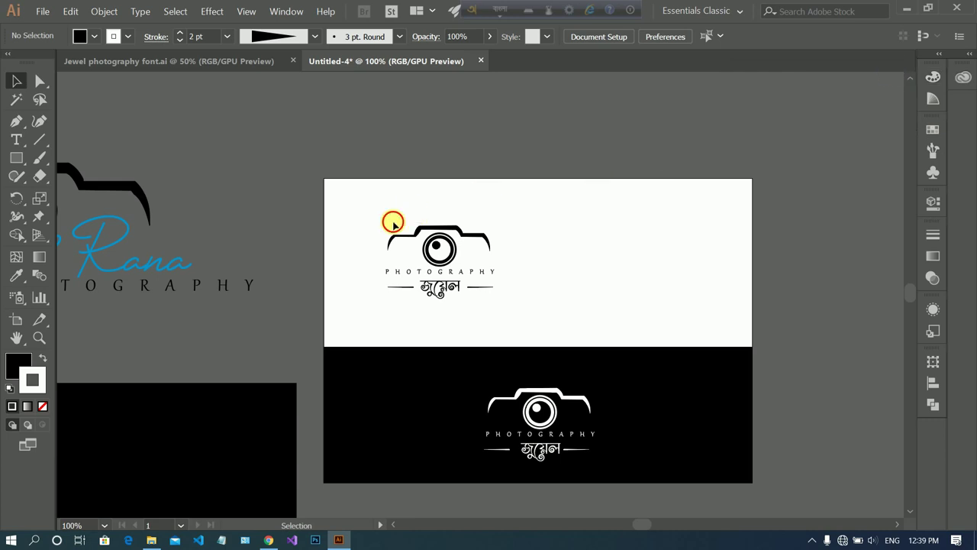
left_click(524, 318)
mouse_move(524, 316)
left_mouse_down()
mouse_move(513, 267)
mouse_move(671, 243)
left_mouse_up()
Drop the logo copy at upper right and delete its Bangla name and side lines.
left_click(718, 229)
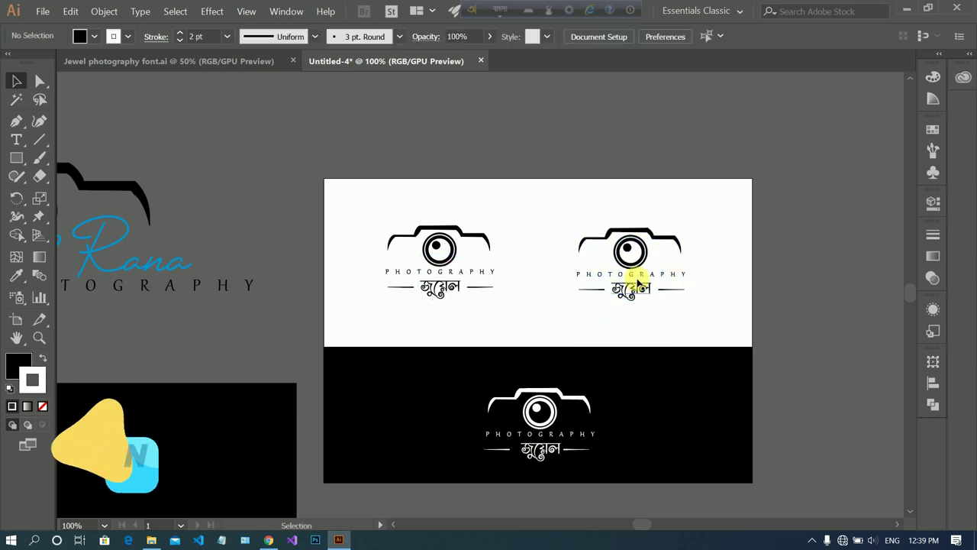
scroll(481, 270, "down", 1)
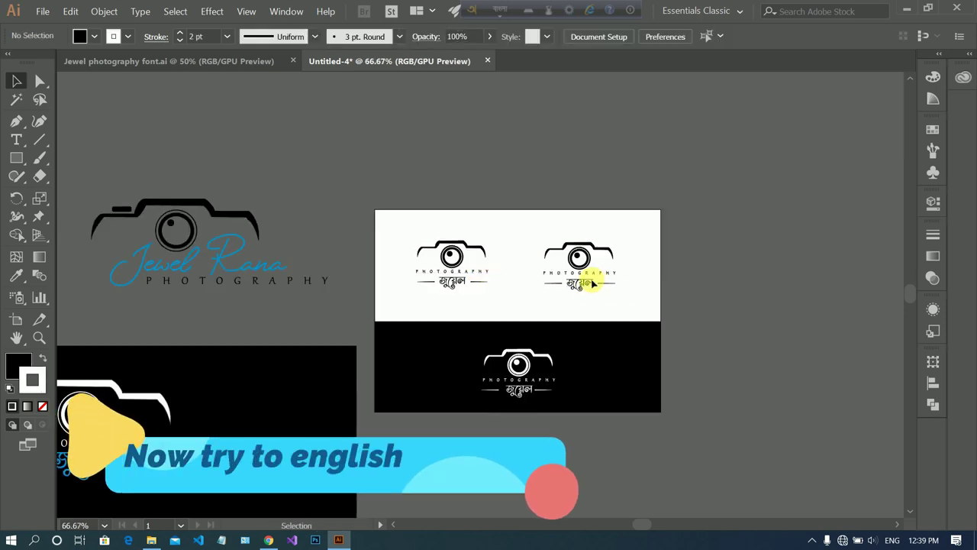
scroll(598, 293, "up", 1)
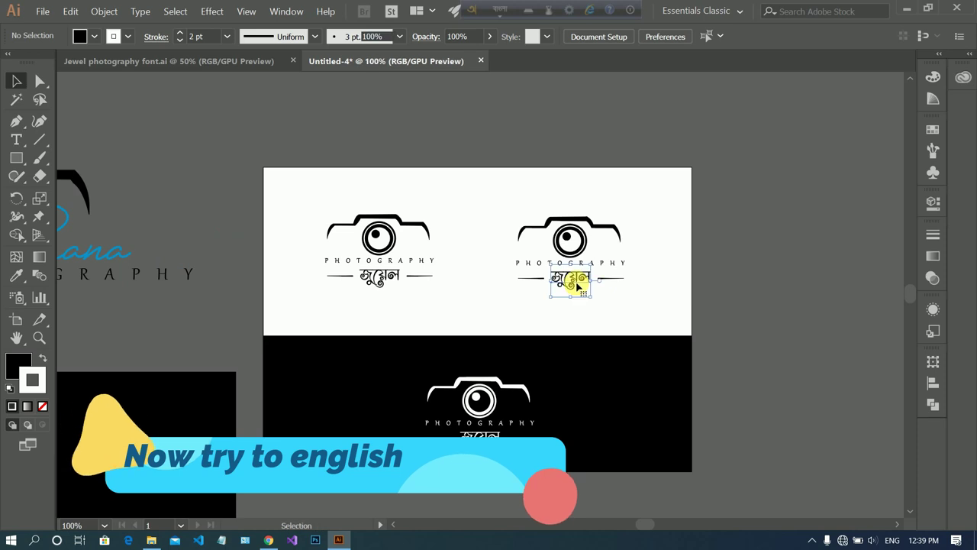
key("Delete")
left_click(535, 278)
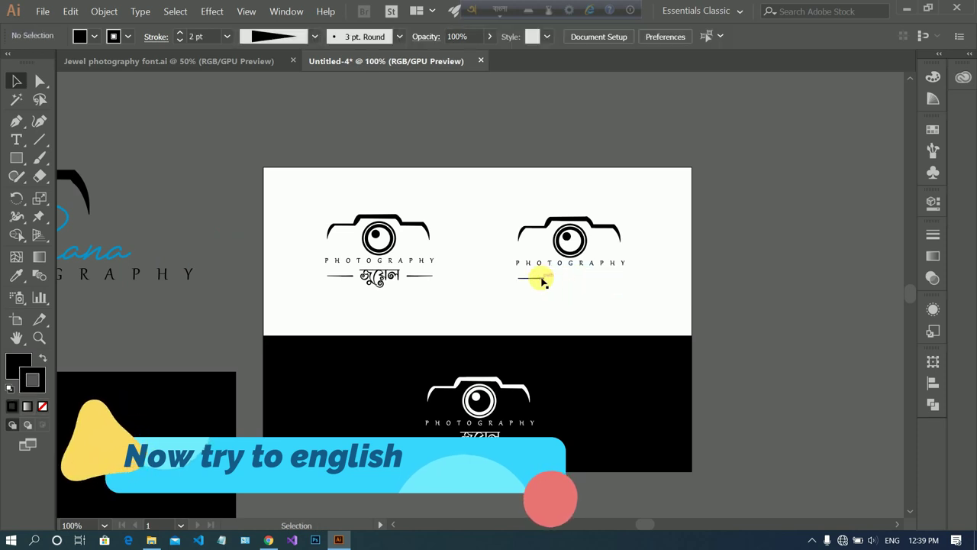
key("Delete")
scroll(446, 285, "down", 1)
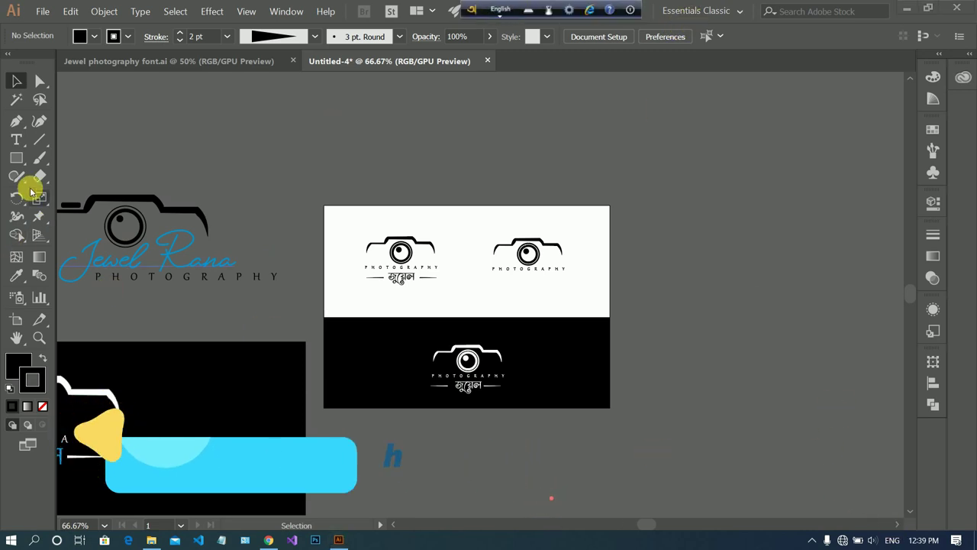
Create a new text object under the right logo set in Myriad Pro.
left_click(522, 286)
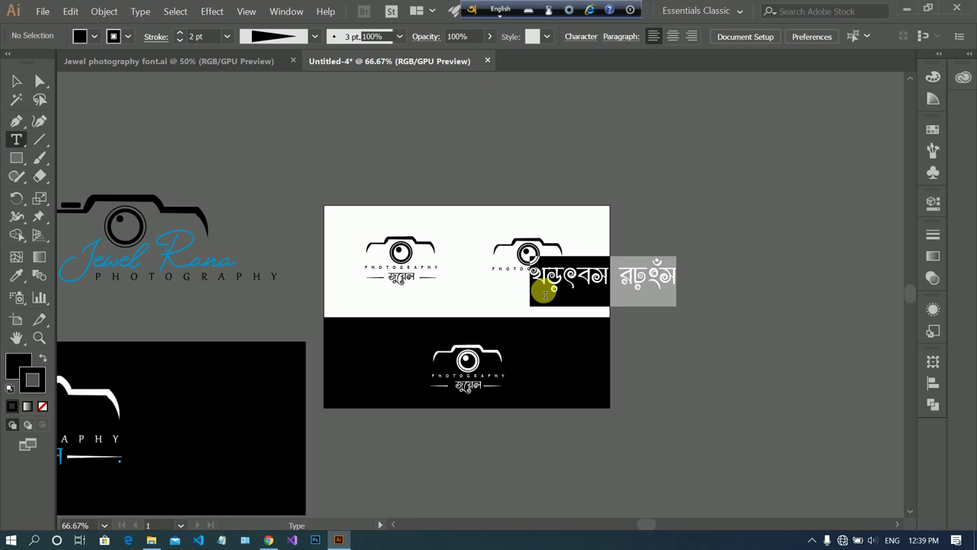
key("BackSpace")
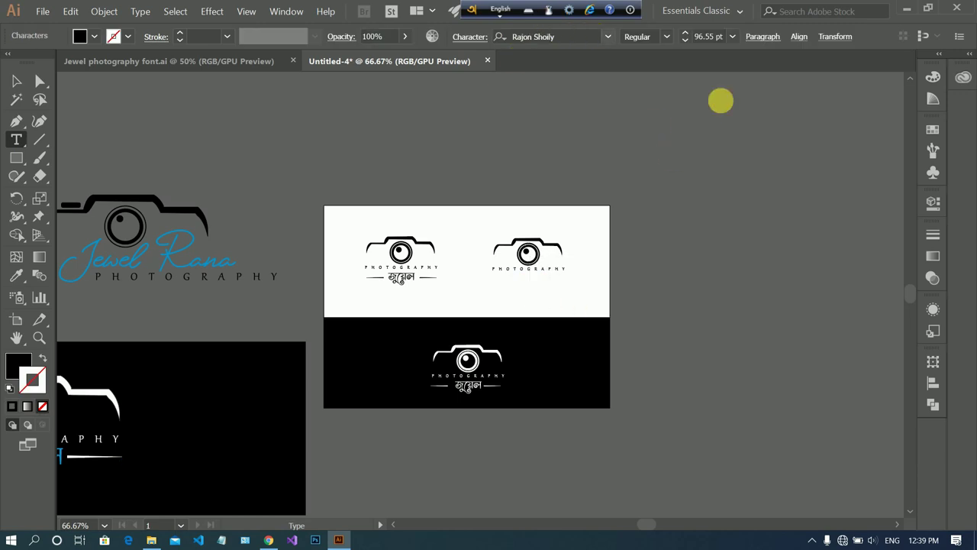
left_click(933, 205)
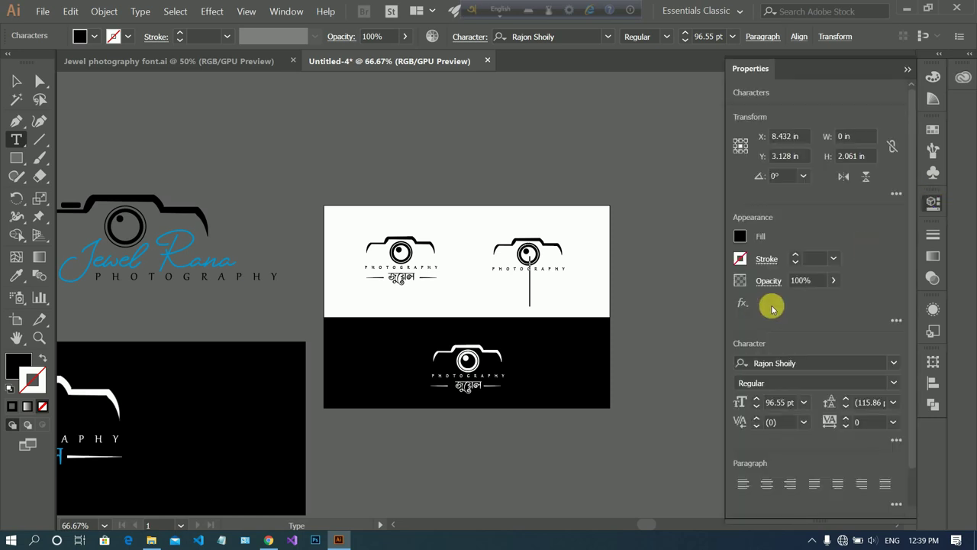
left_click(894, 367)
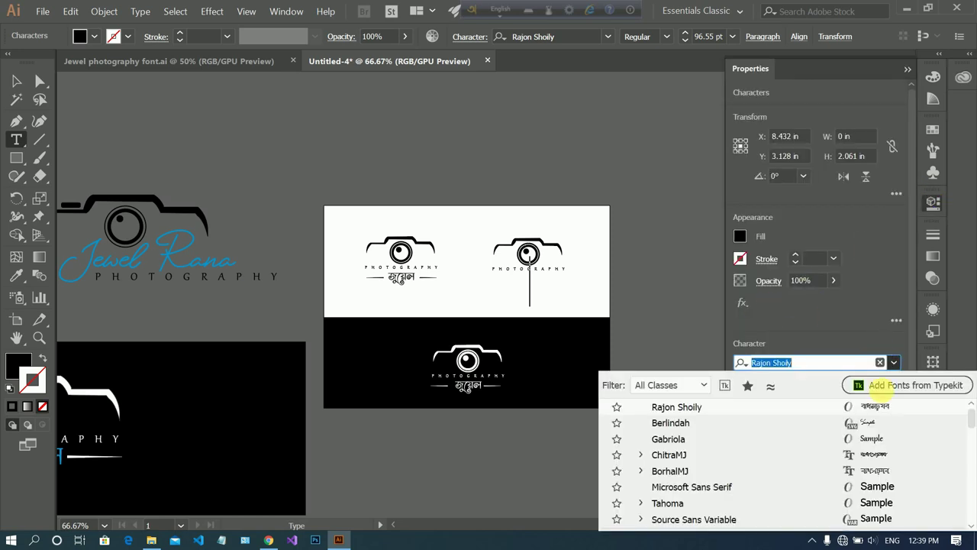
scroll(888, 442, "up", 1)
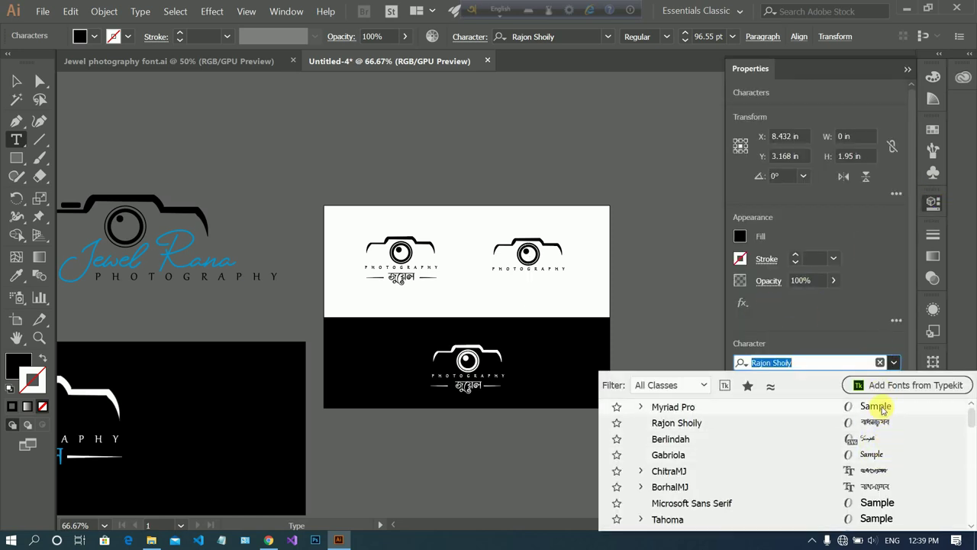
left_click(880, 406)
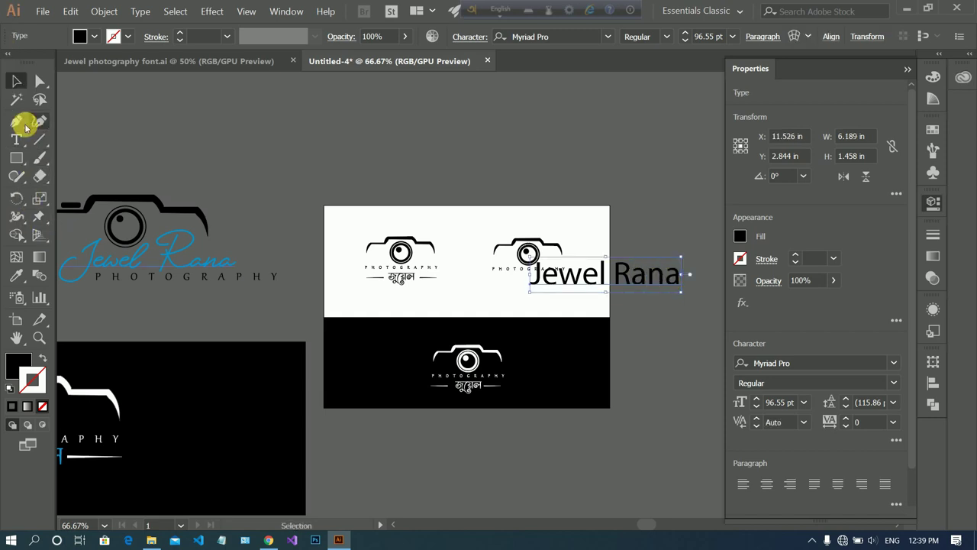
left_click(16, 275)
left_click(157, 262)
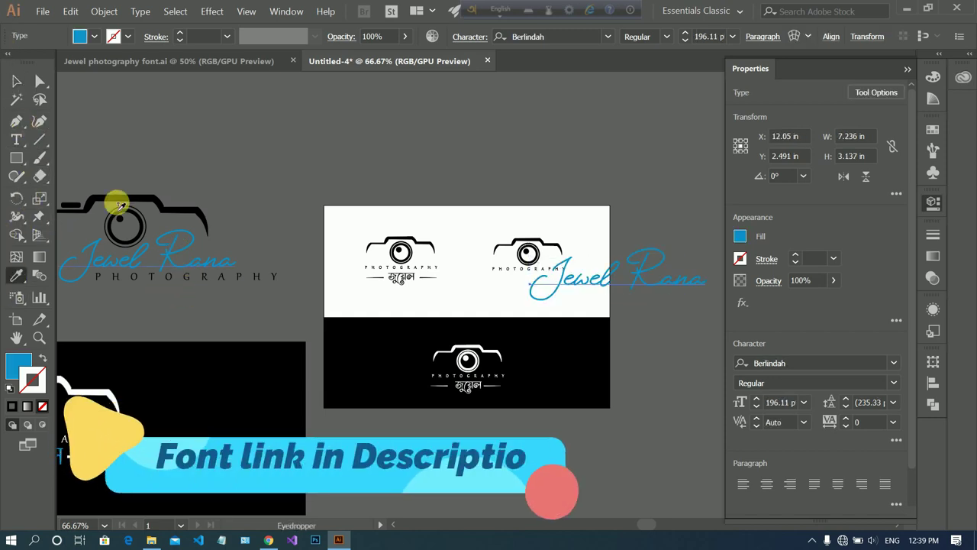
left_click(16, 81)
mouse_move(597, 286)
left_mouse_down()
mouse_move(532, 303)
mouse_move(506, 297)
left_mouse_up()
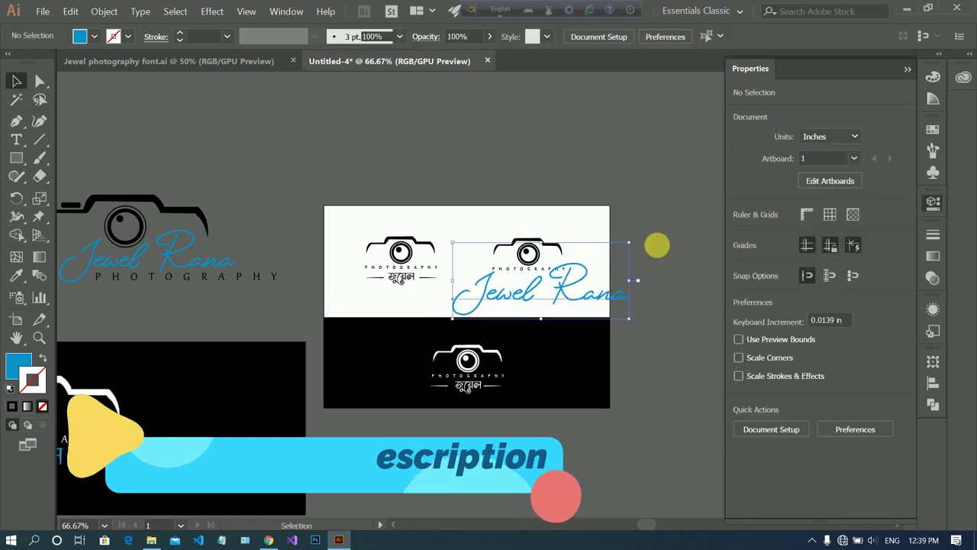
left_click_drag(631, 246, 605, 270)
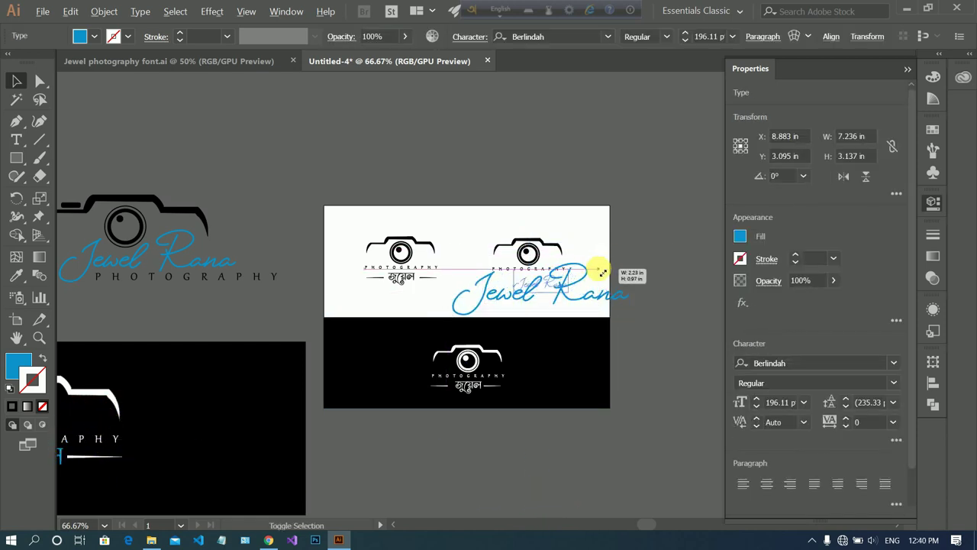
left_click(534, 309)
scroll(534, 309, "up", 1)
scroll(594, 267, "up", 1)
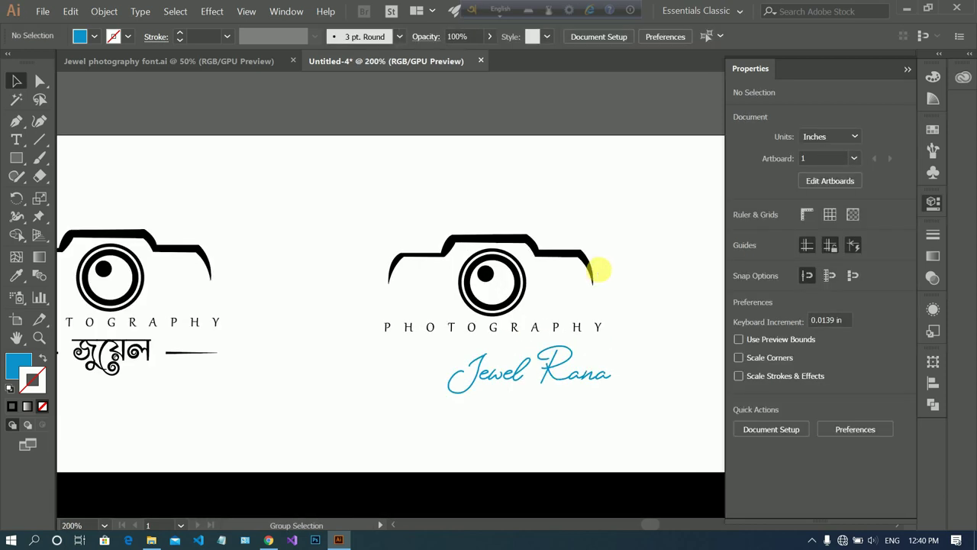
scroll(590, 201, "up", 1)
left_click_drag(592, 203, 588, 196)
left_click_drag(526, 252, 506, 325)
left_click_drag(501, 219, 503, 257)
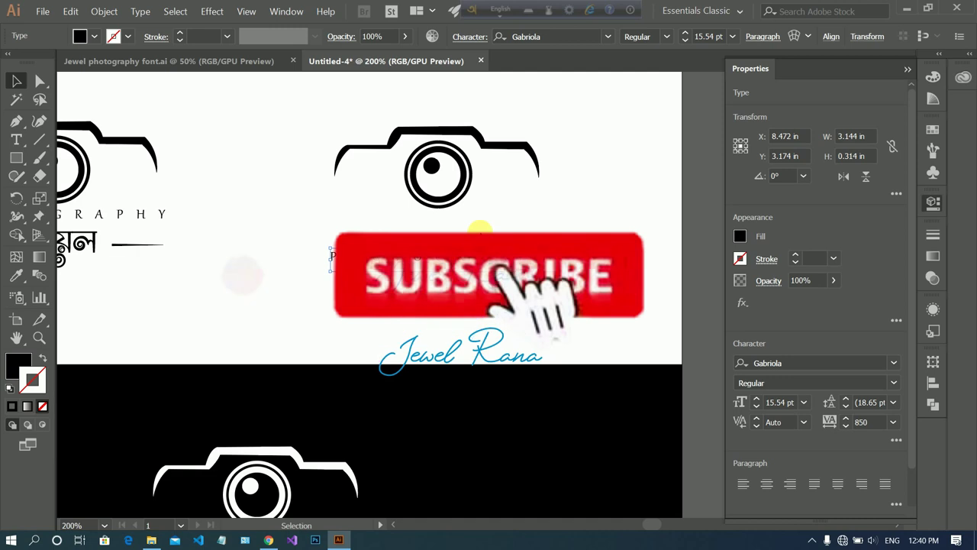
left_click_drag(508, 345, 467, 213)
left_click_drag(502, 174, 585, 138)
left_click(533, 329)
mouse_move(524, 255)
left_mouse_down()
mouse_move(550, 310)
mouse_move(515, 337)
left_mouse_up()
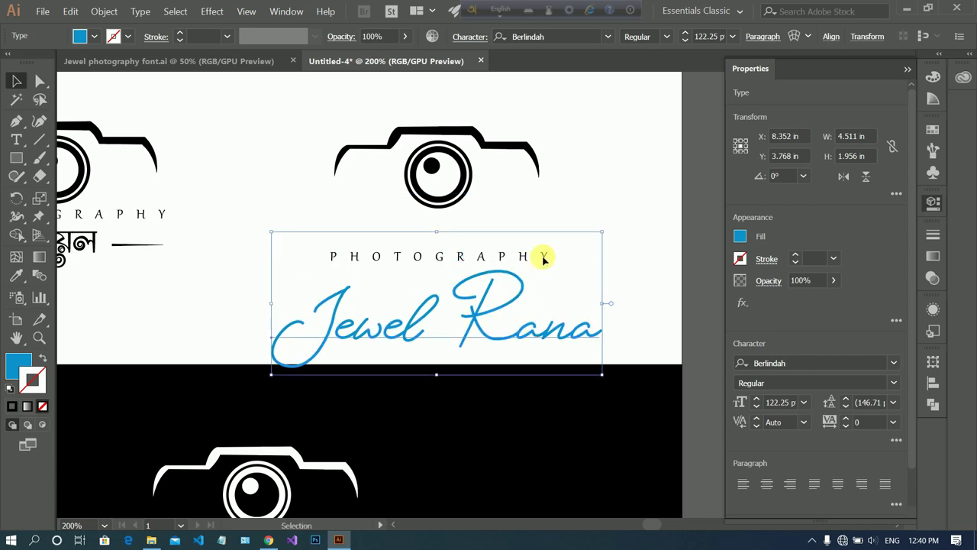
left_click_drag(512, 293, 506, 338)
left_click_drag(542, 254, 662, 191)
left_click_drag(519, 319, 536, 214)
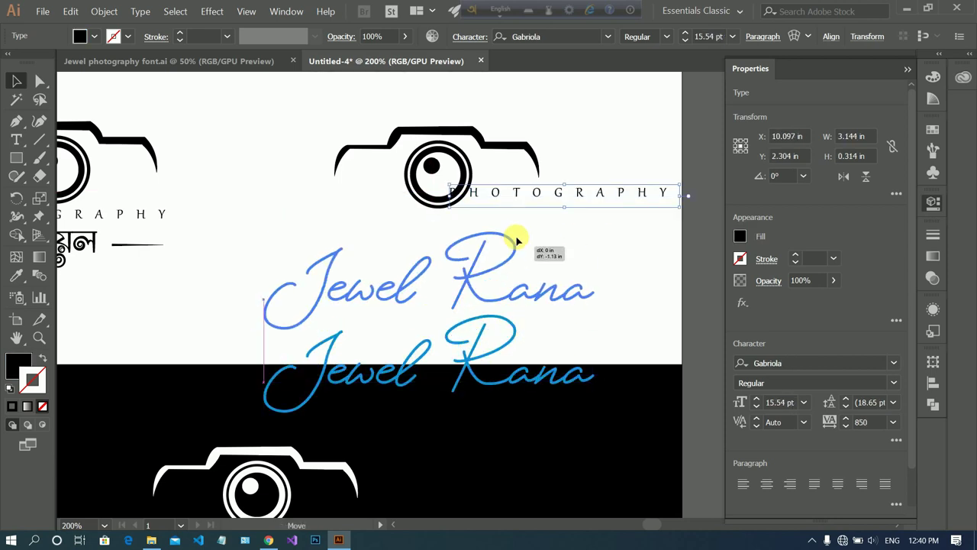
left_click_drag(615, 175, 578, 191)
left_click(615, 285)
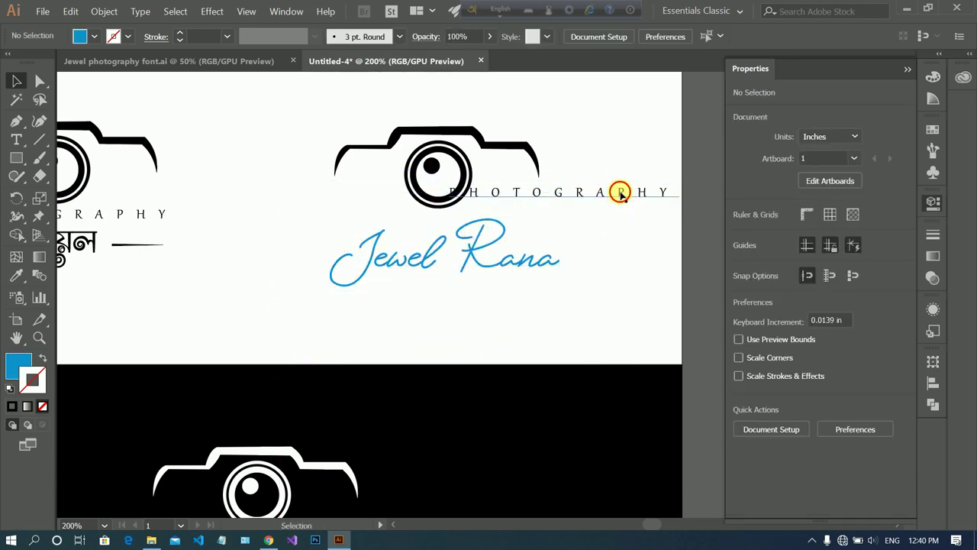
left_click_drag(494, 242, 505, 221)
left_click(584, 188)
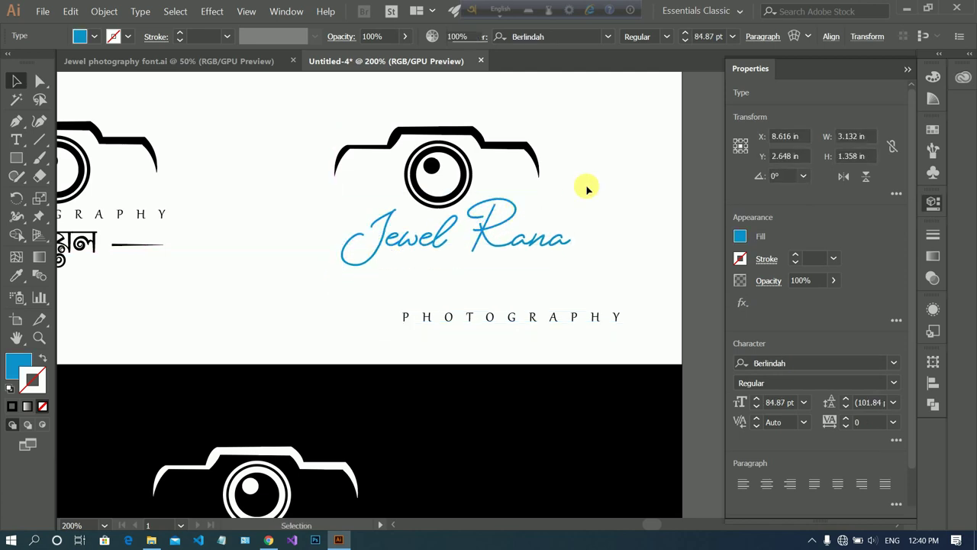
left_click_drag(526, 263, 527, 263)
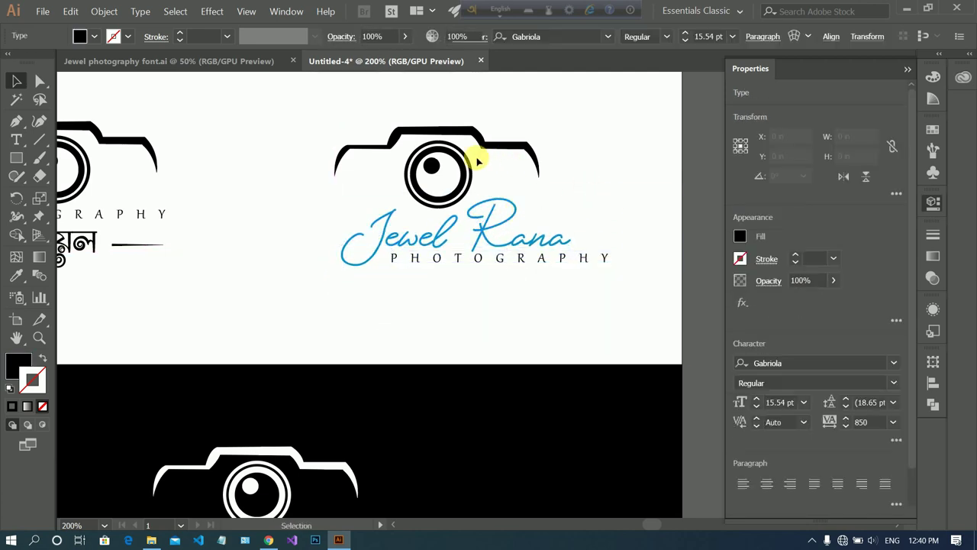
Scale the camera graphic down slightly, move it lower, and zoom back out.
left_click(506, 147)
left_click(555, 138)
left_click(530, 137)
left_click_drag(530, 137, 527, 132)
left_click_drag(452, 174, 463, 188)
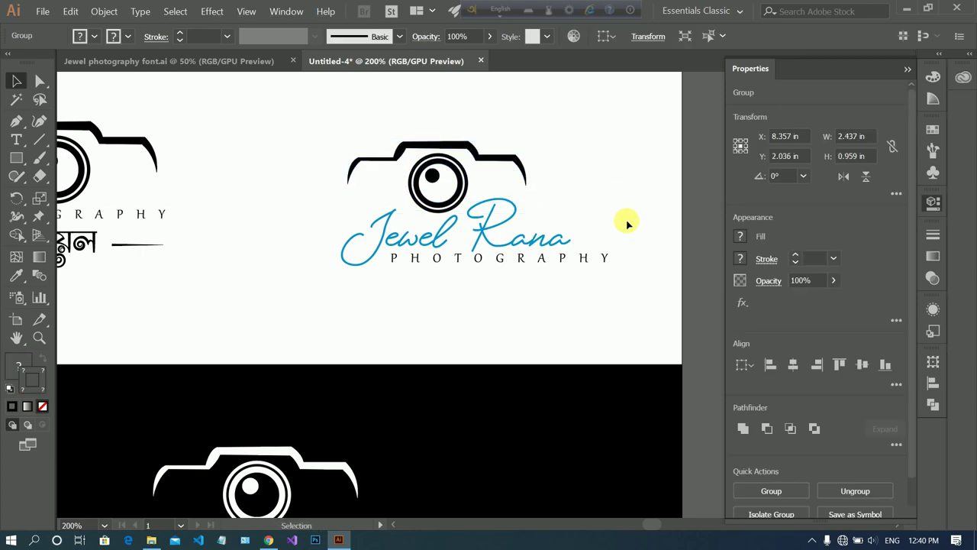
left_click(629, 220)
key("ctrl+1")
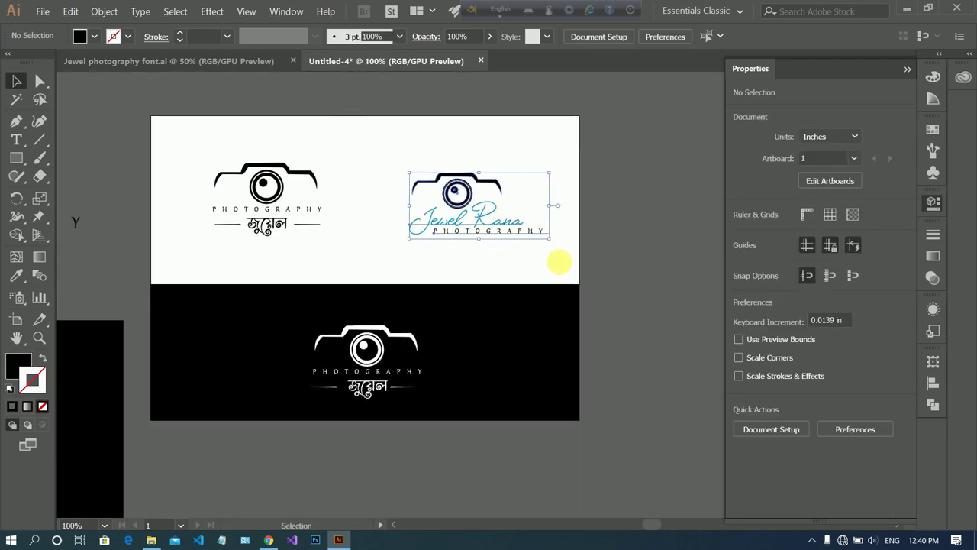
left_click_drag(485, 187, 466, 172)
left_click_drag(378, 347, 387, 339)
left_click(497, 279)
key("ctrl+minus")
left_click(908, 69)
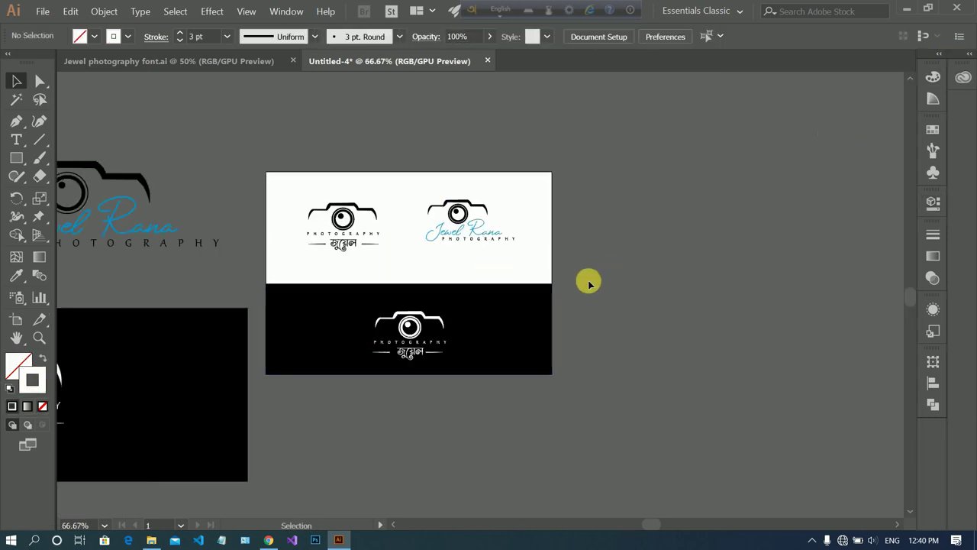
key("ctrl+plus")
Colour the left logo's Bangla name blue (00B1FF).
left_click(529, 232)
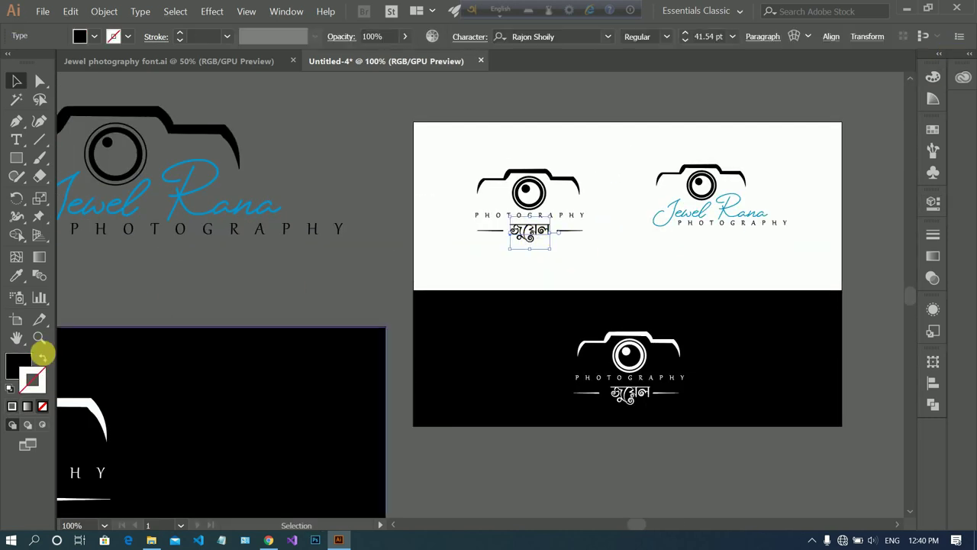
double_click(21, 364)
left_click(673, 416)
left_click(636, 359)
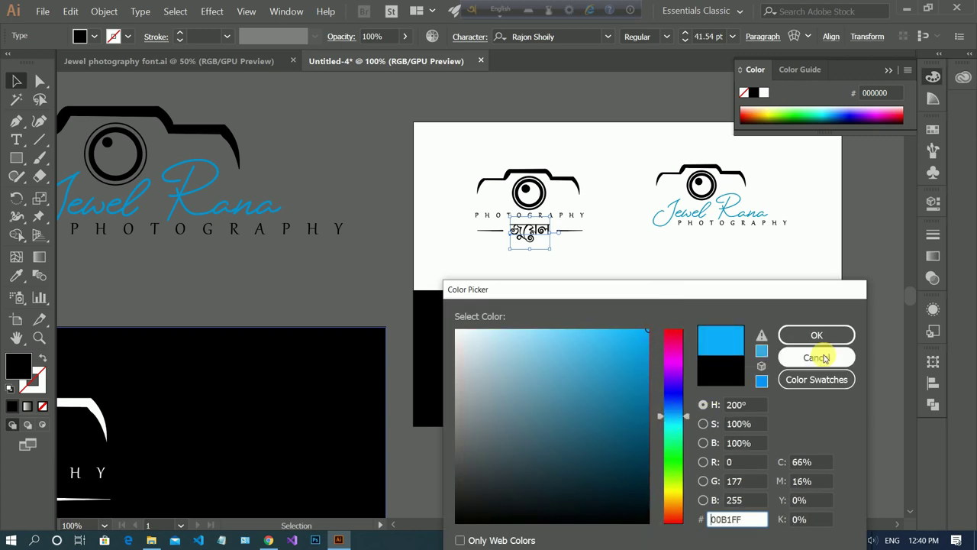
left_click(794, 338)
Colour the white logo's Bangla name cyan (00FFE6).
left_click(637, 395)
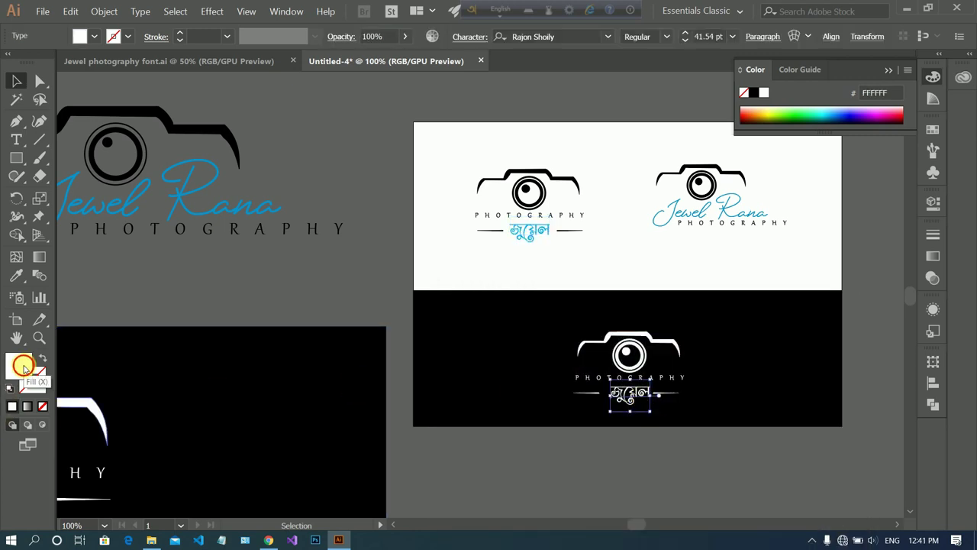
double_click(23, 370)
type("1ED6C4")
left_click(811, 336)
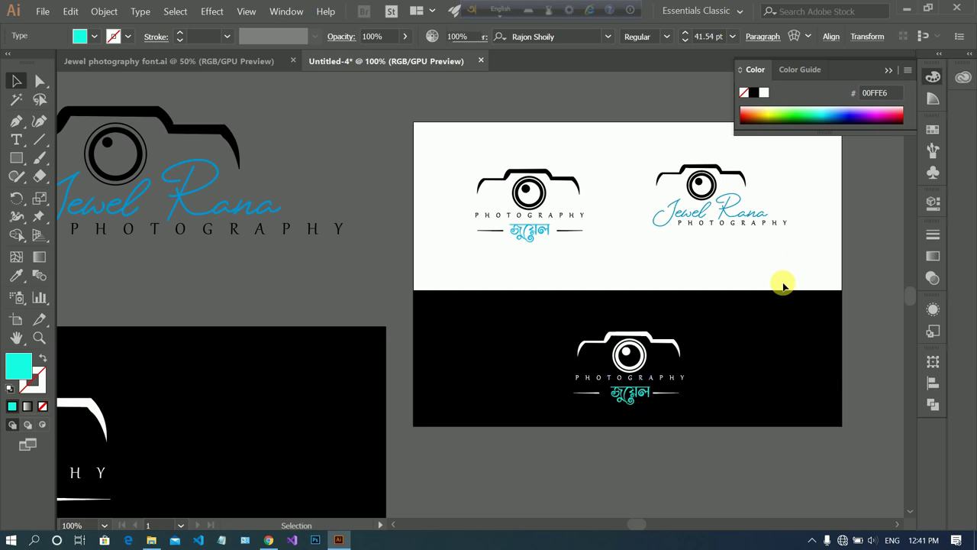
scroll(775, 305, "down", 2)
scroll(710, 320, "down", 2)
scroll(595, 305, "down", 1)
scroll(541, 304, "up", 2)
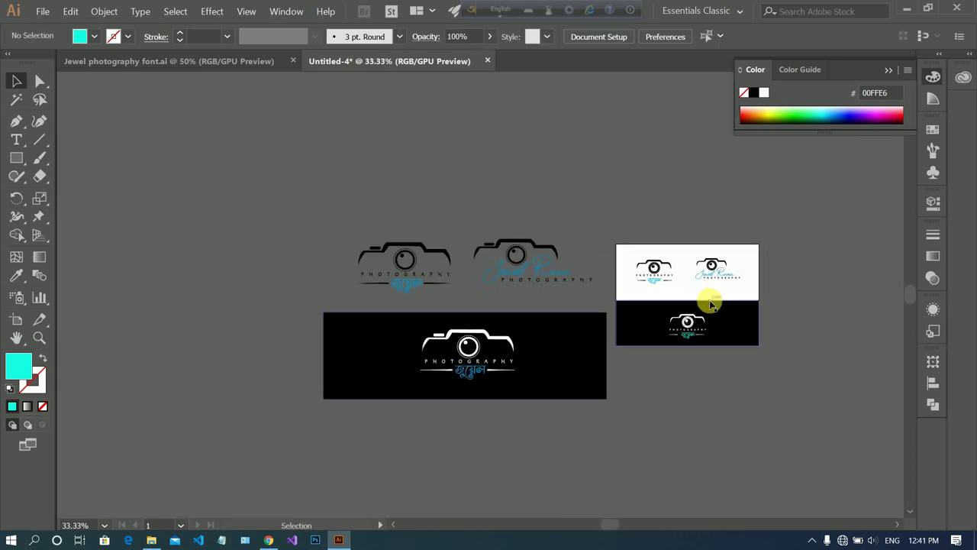
Delete the leftover reference logos and black block, fit the artboard, and close the Color panel.
left_click_drag(257, 153, 532, 380)
key("Delete")
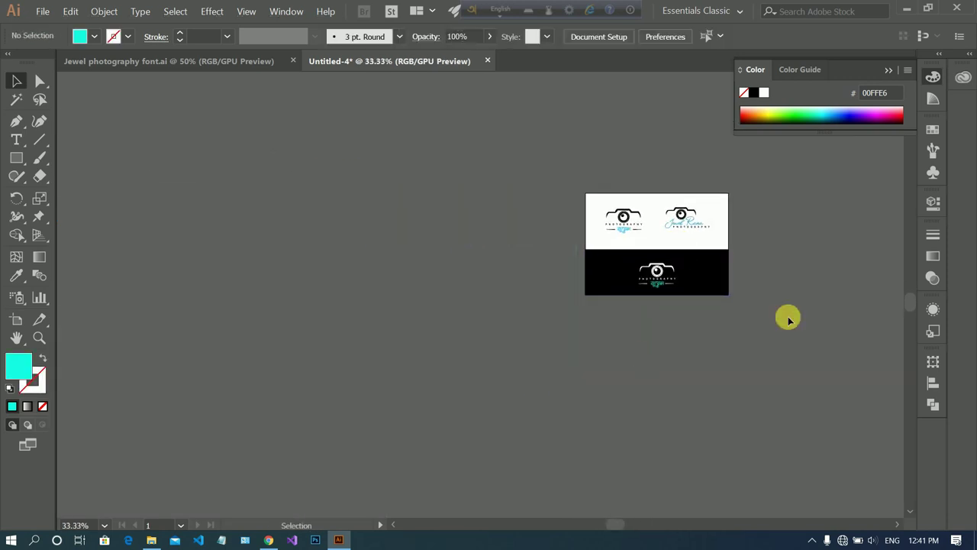
key("ctrl+0")
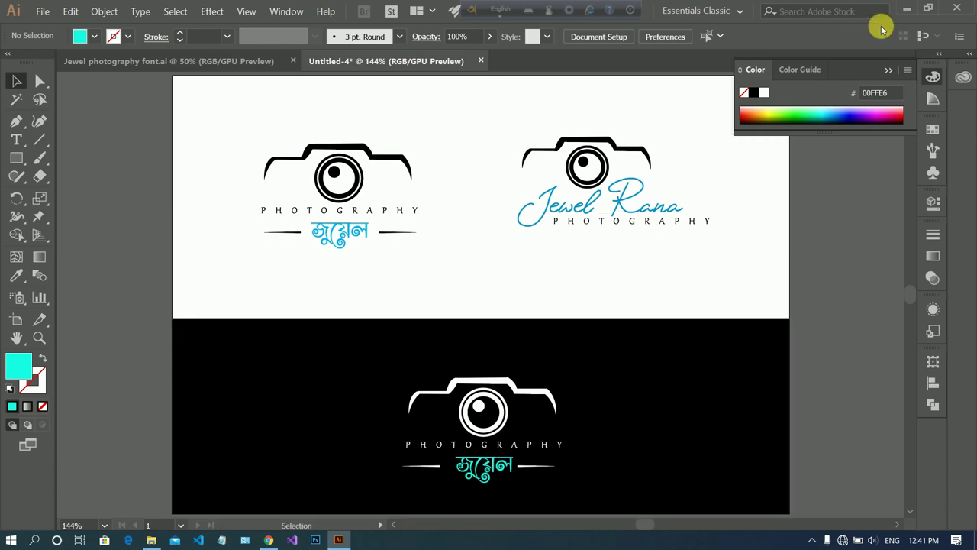
left_click(889, 71)
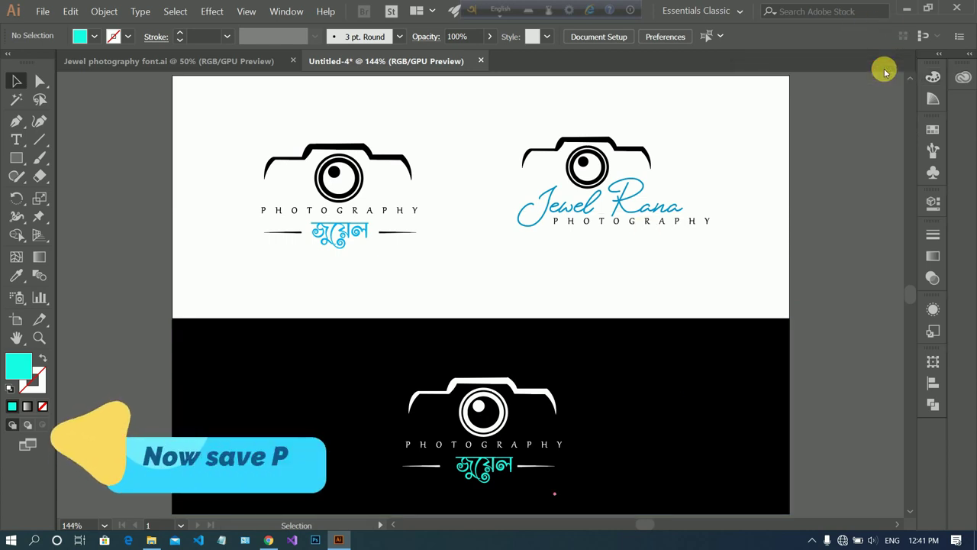